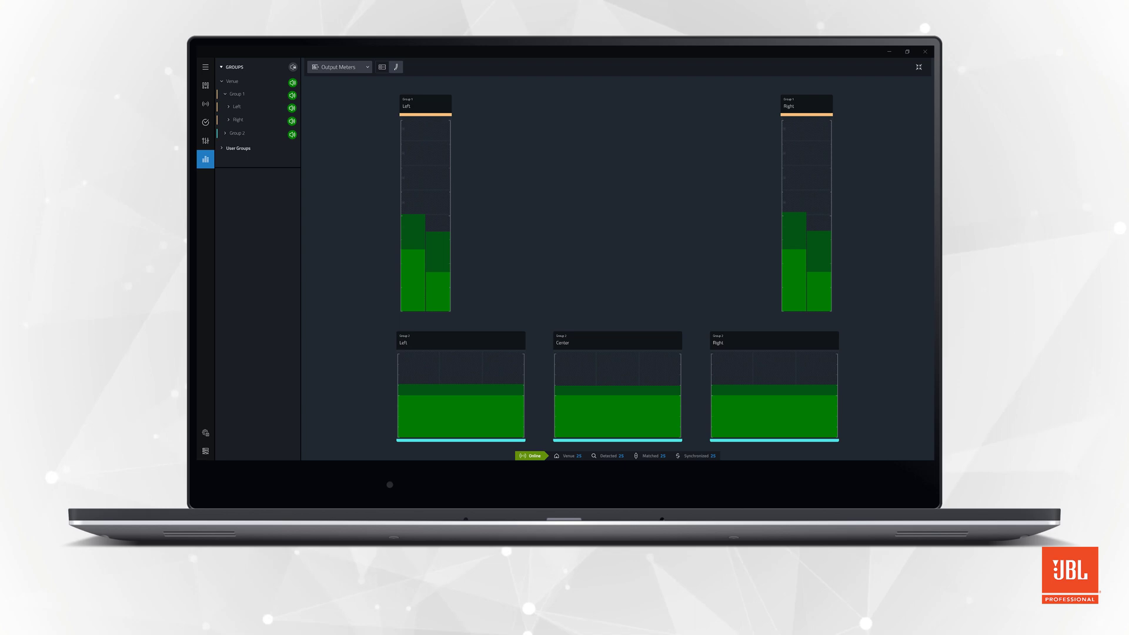
Change the monitoring view list from Output Meters to Mute Matrix
click(339, 66)
click(335, 81)
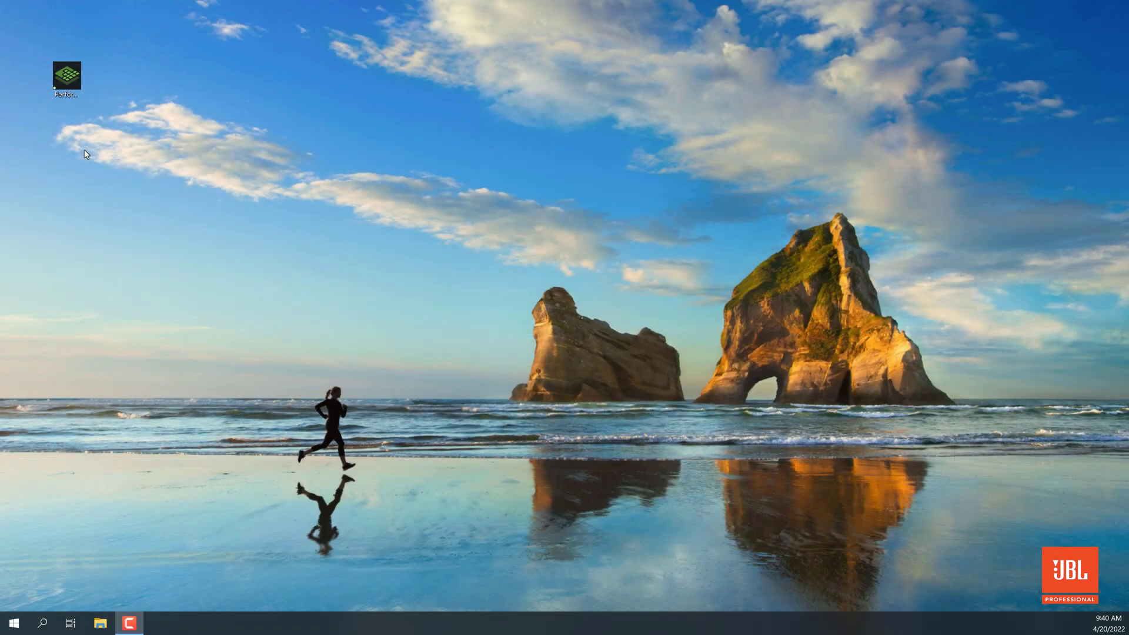
Launch Performance from its desktop shortcut and download firmware 1.6.8.29
double_click(67, 76)
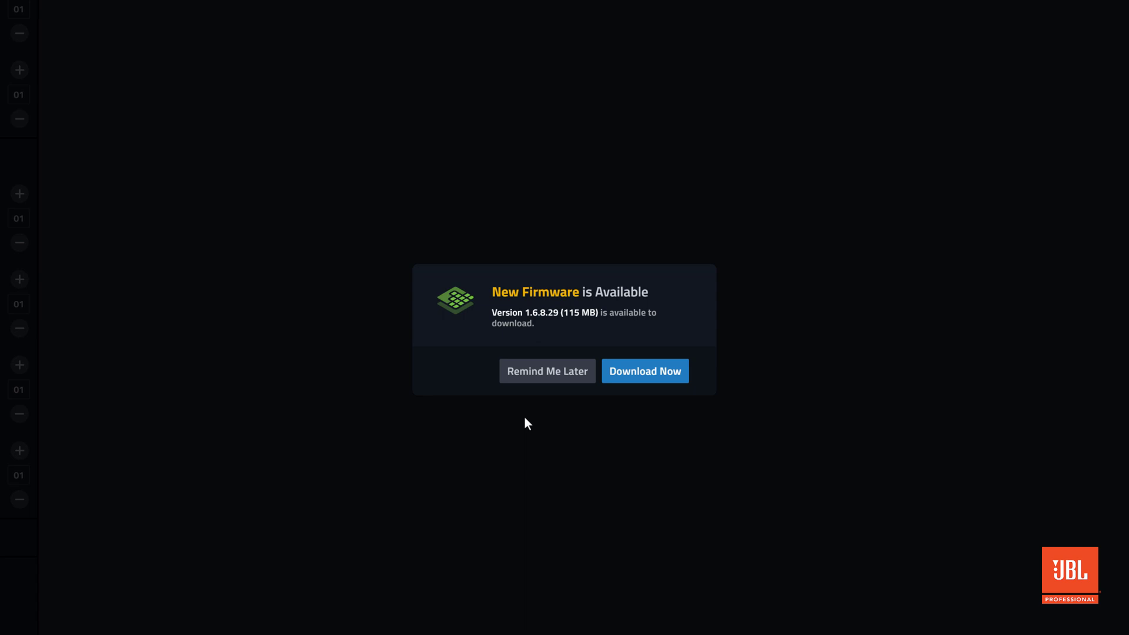
click(613, 366)
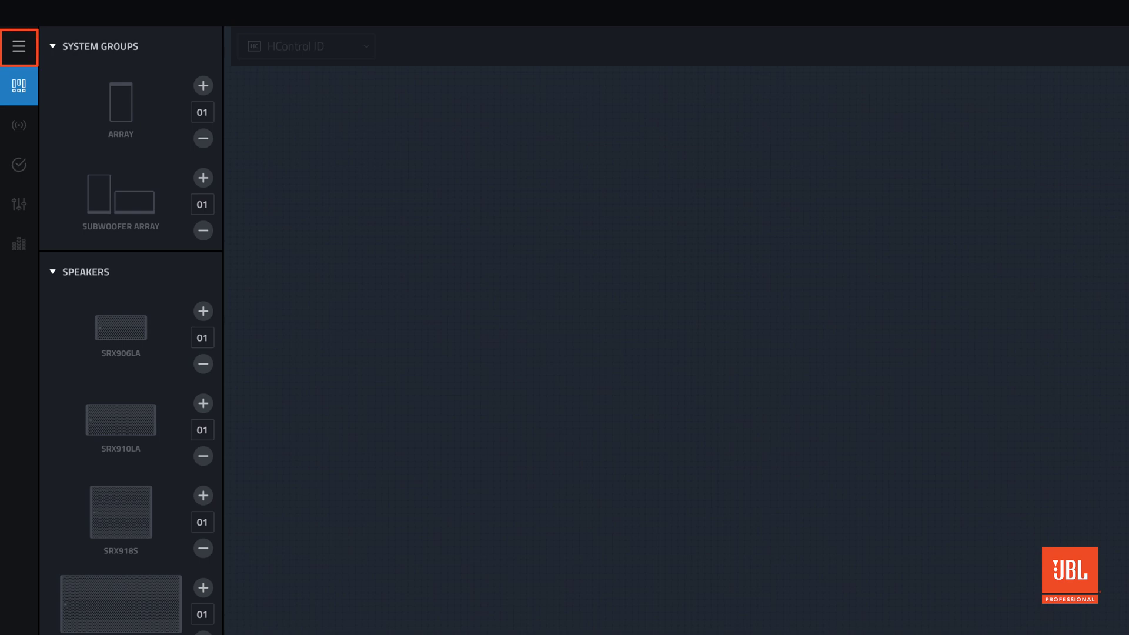
Run Check for Updates from the main menu to confirm the firmware is current
click(19, 51)
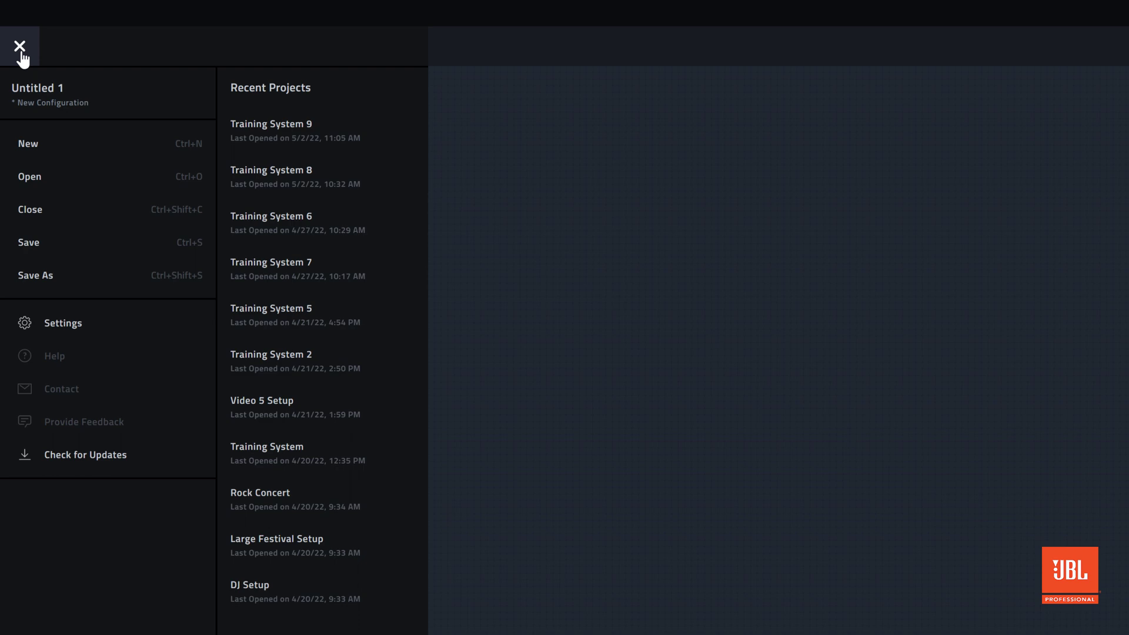
click(84, 464)
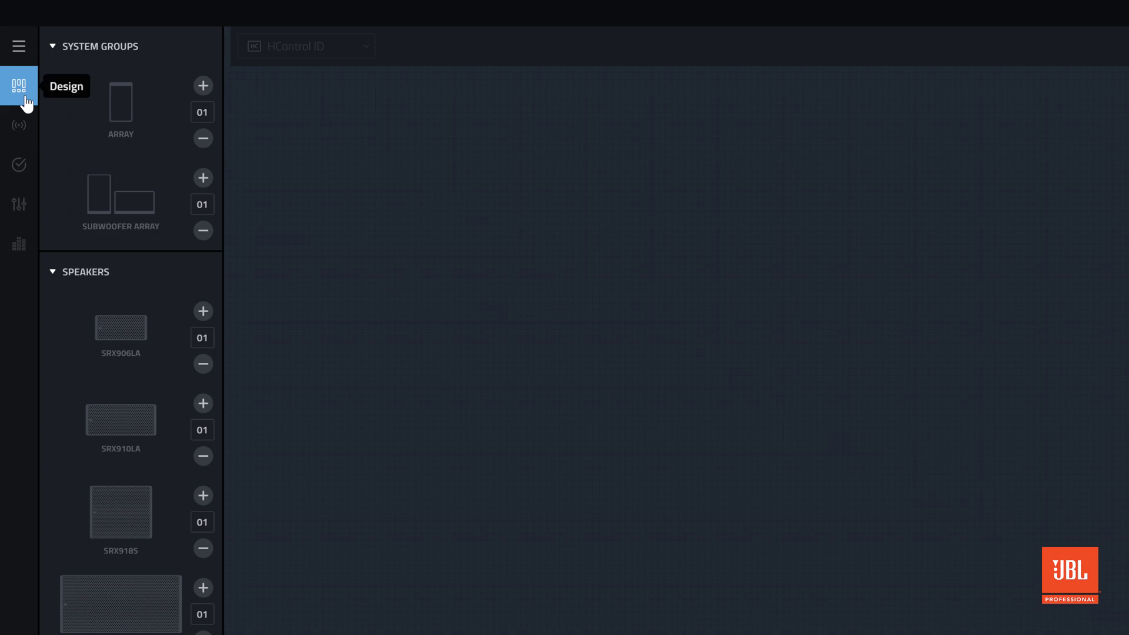
Add a mirrored Left/Right array pair and fill each with eight SRX910LA speakers
click(202, 86)
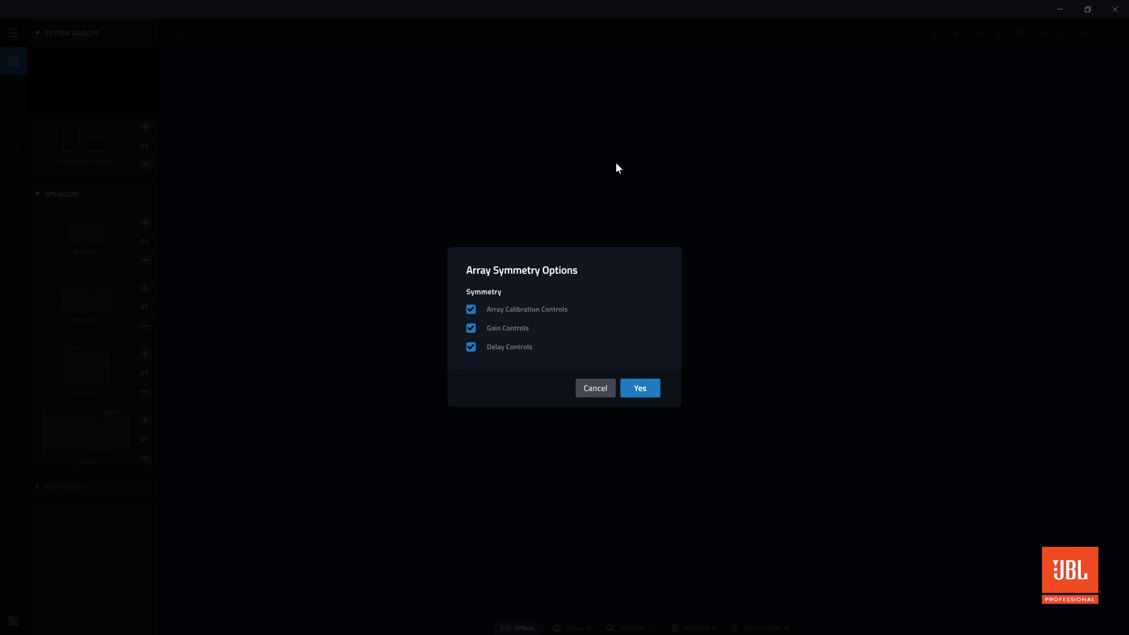
click(647, 390)
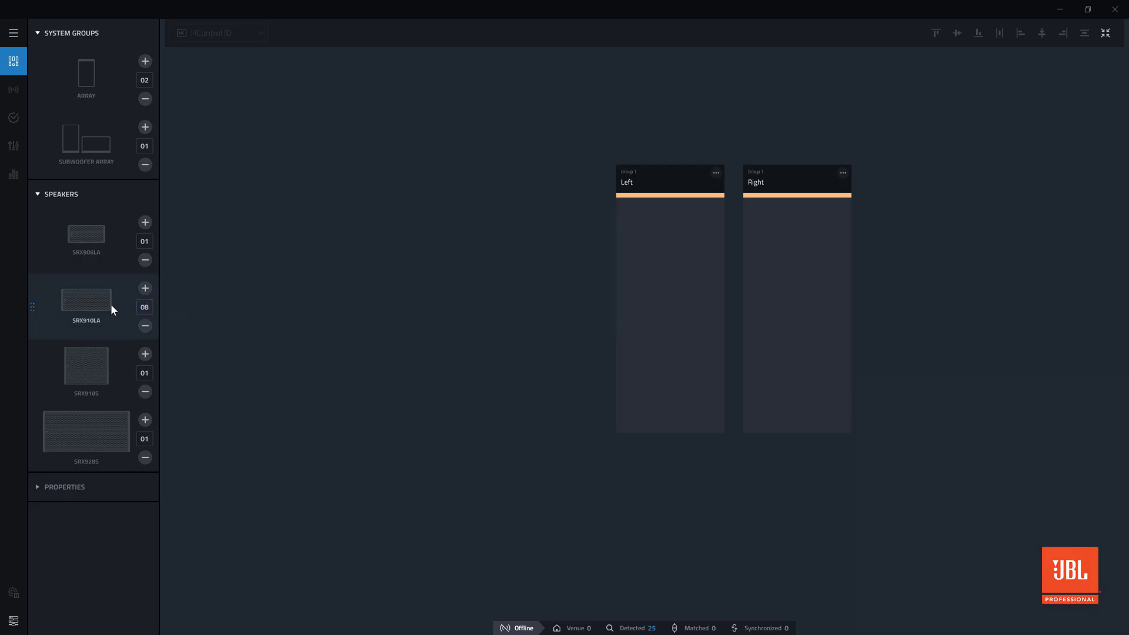
drag(110, 304, 658, 312)
Add Left, Center and Right subwoofer arrays loaded with SRX928S subwoofers
drag(96, 158, 346, 357)
click(634, 427)
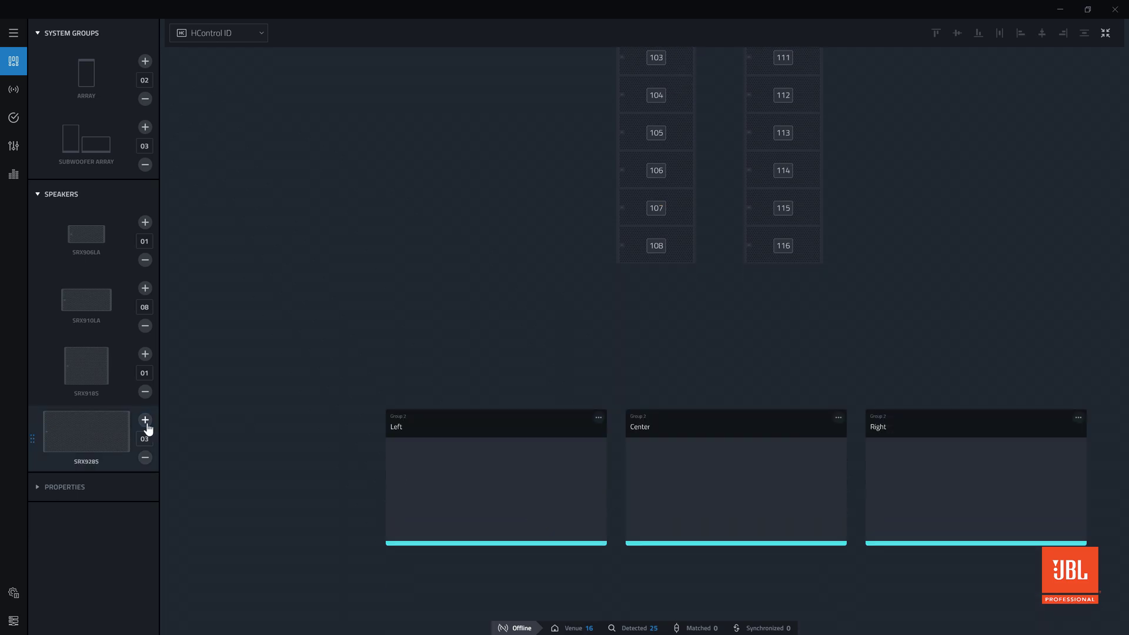
drag(147, 429, 425, 489)
Spread the Left and Right arrays apart on the canvas
click(591, 176)
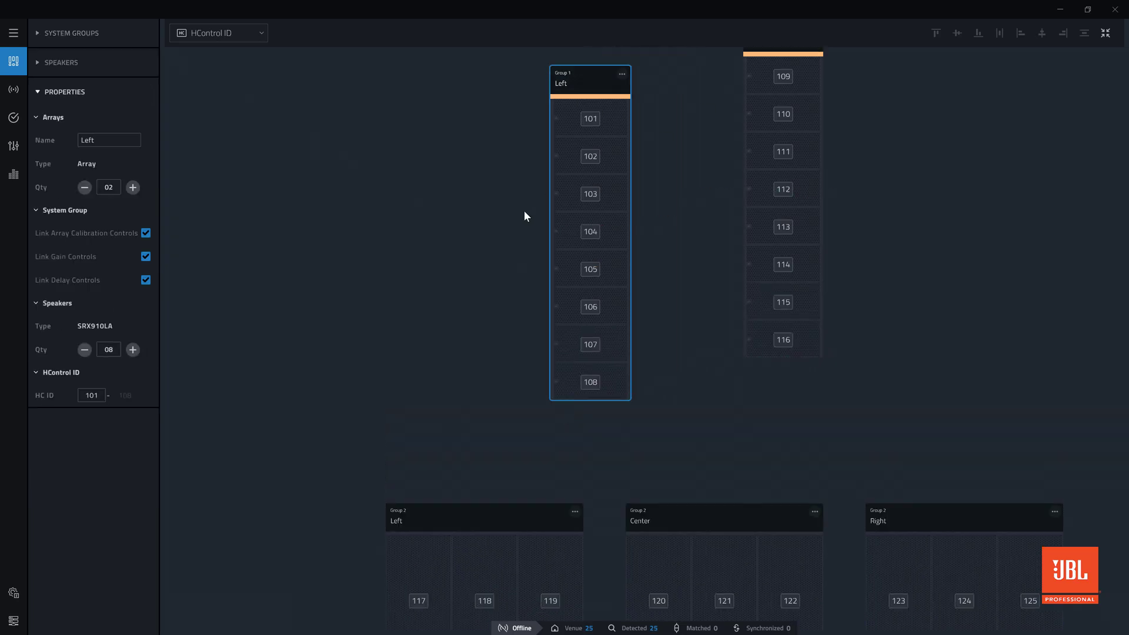
drag(626, 82, 467, 178)
drag(818, 51, 1052, 194)
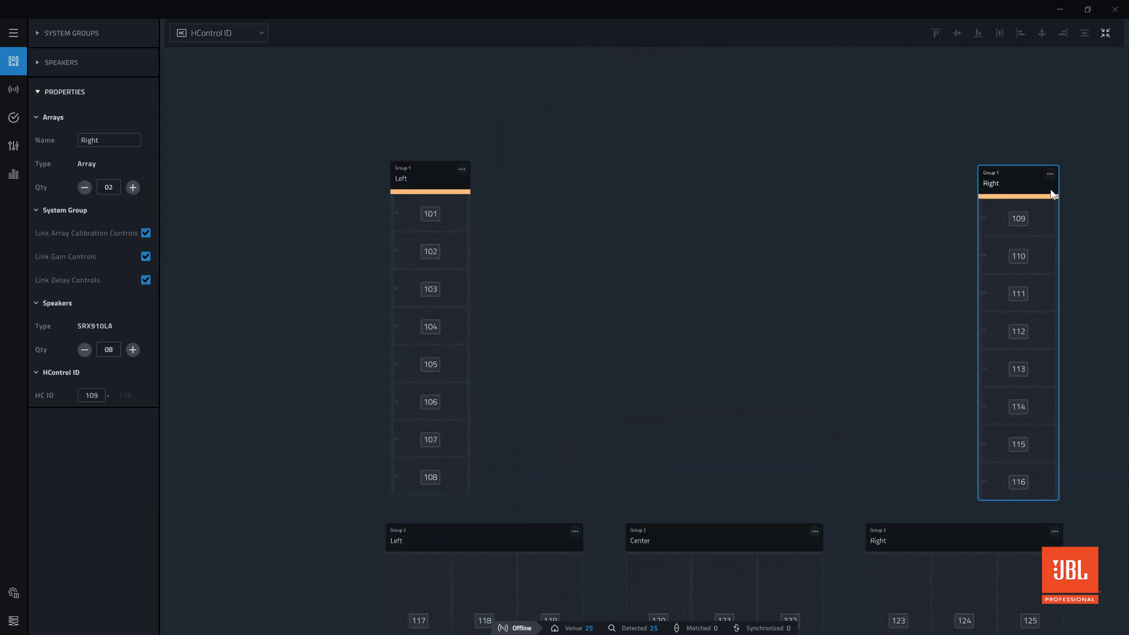
click(867, 214)
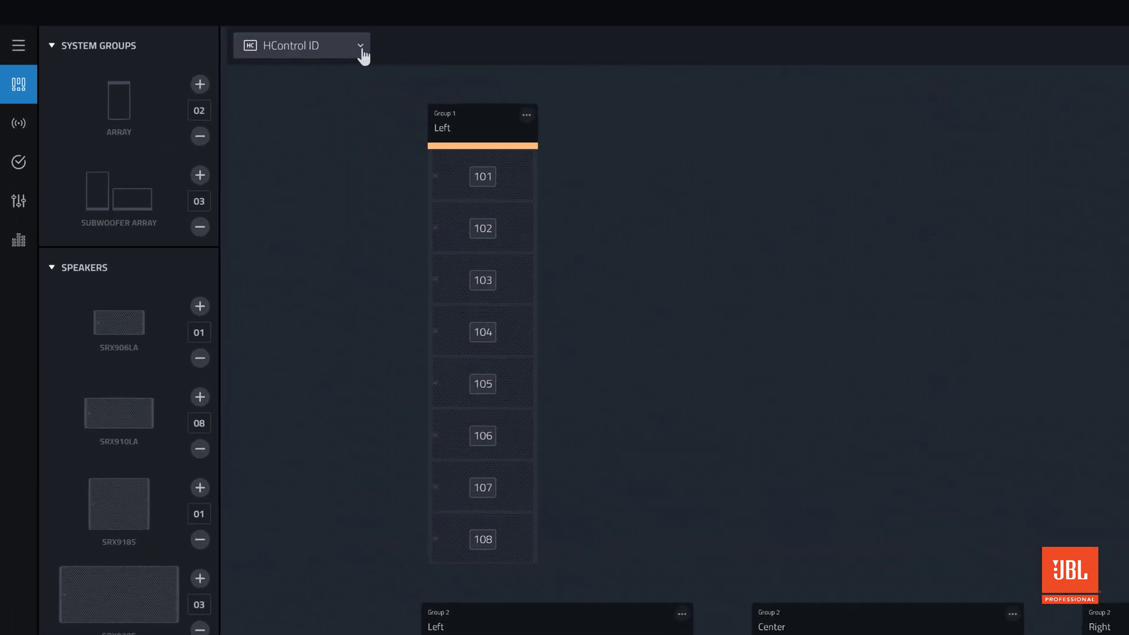
Apply the 80 Hz preset to the SRX910LA arrays and SRX928S subwoofers, then view Mute Matrix
click(361, 49)
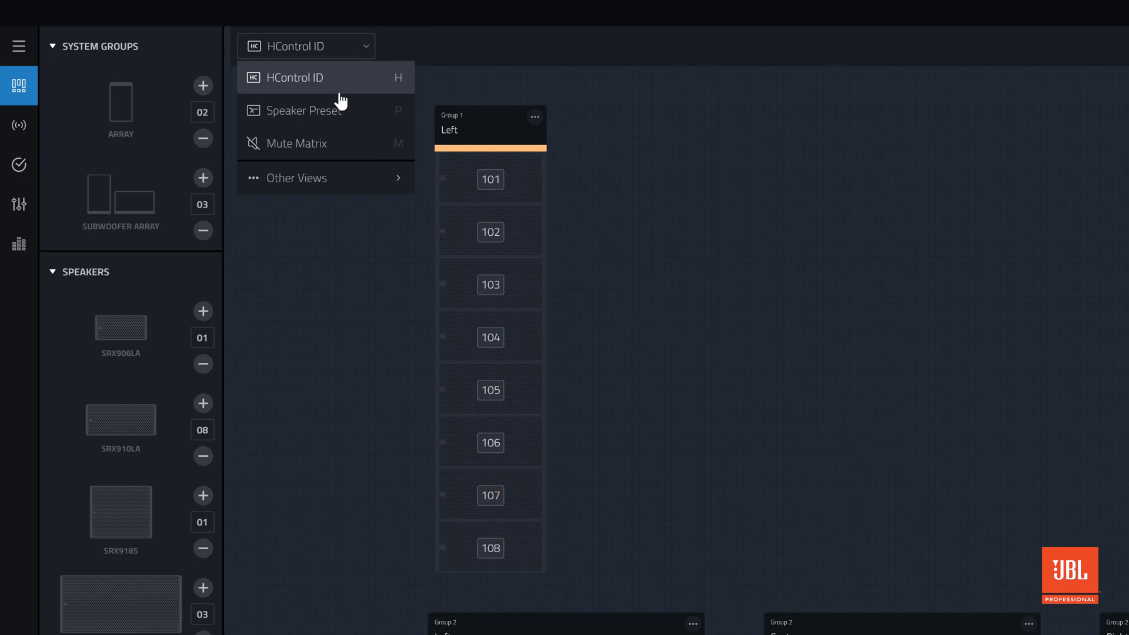
click(329, 110)
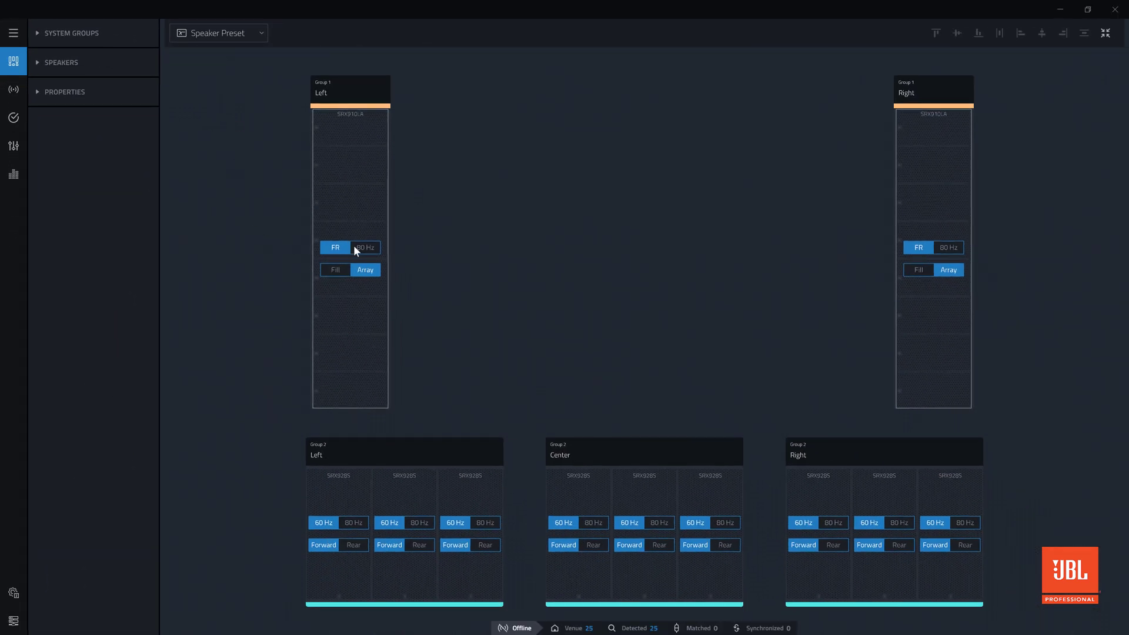
click(355, 247)
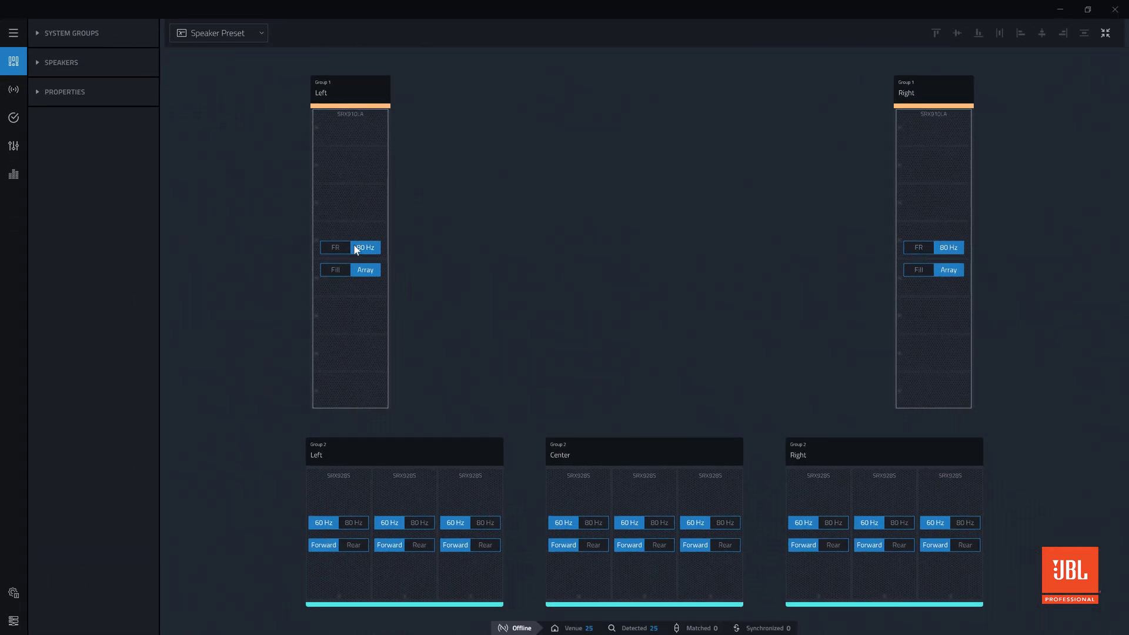
click(353, 522)
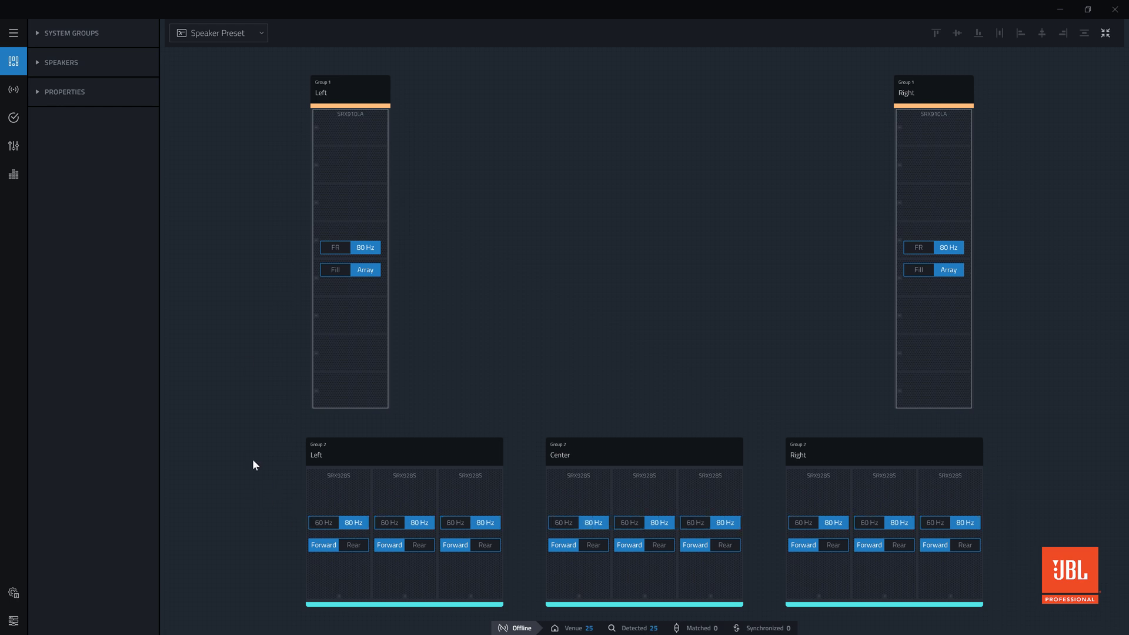
click(251, 43)
click(221, 111)
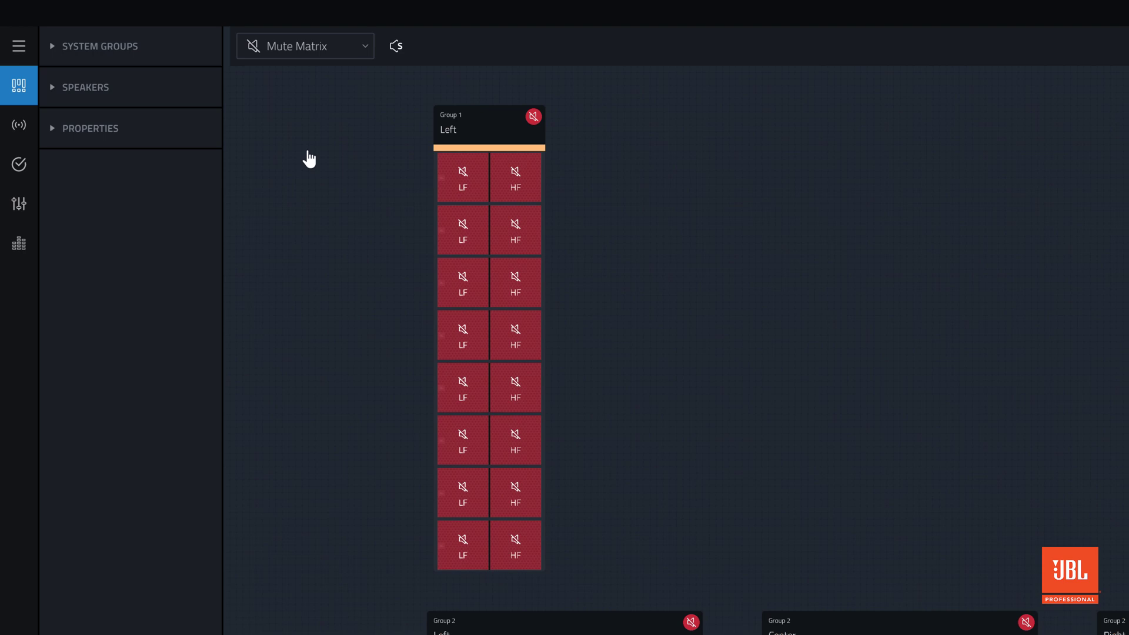
Auto-match the 25 detected speakers and send the design to bring them online
click(15, 138)
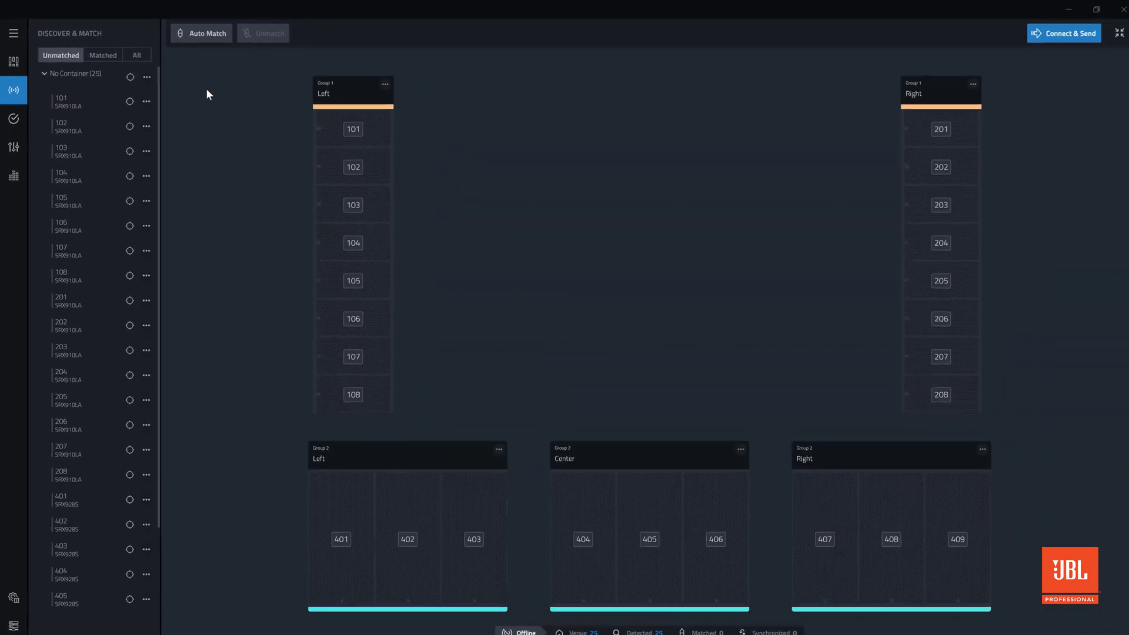
click(197, 35)
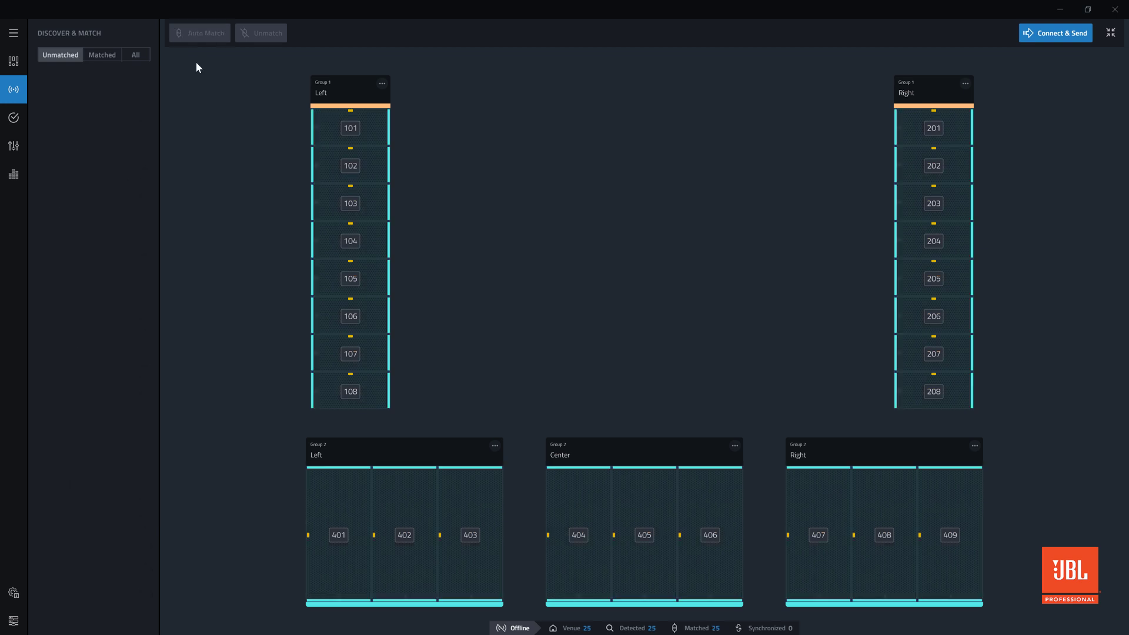
click(1074, 43)
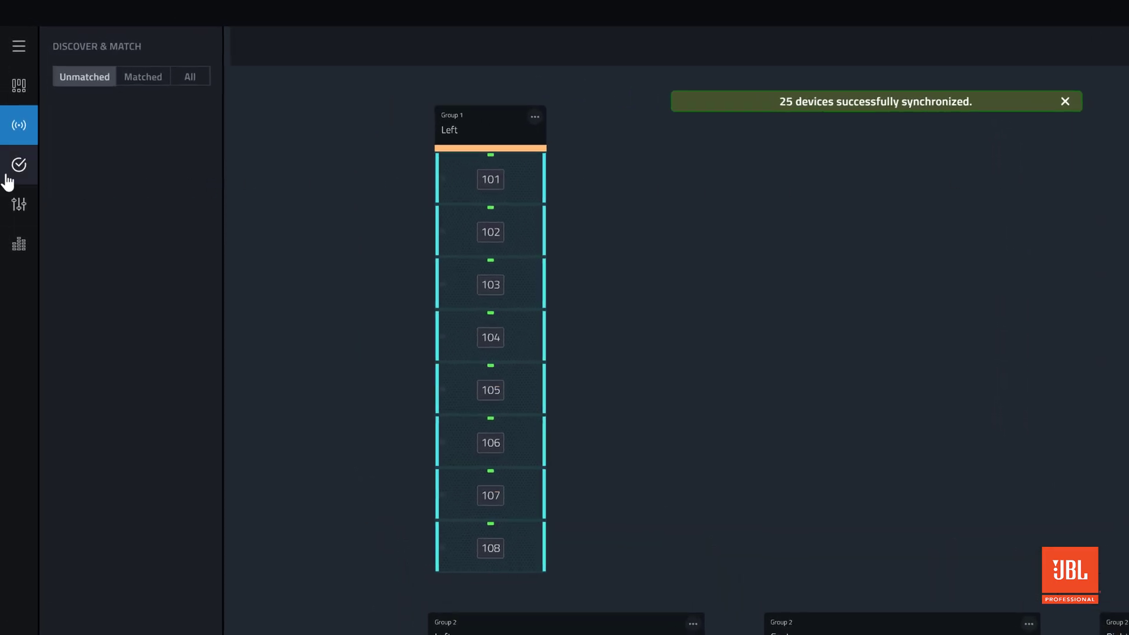
Turn on the pink-noise signal generator at -30 dB gain
click(17, 166)
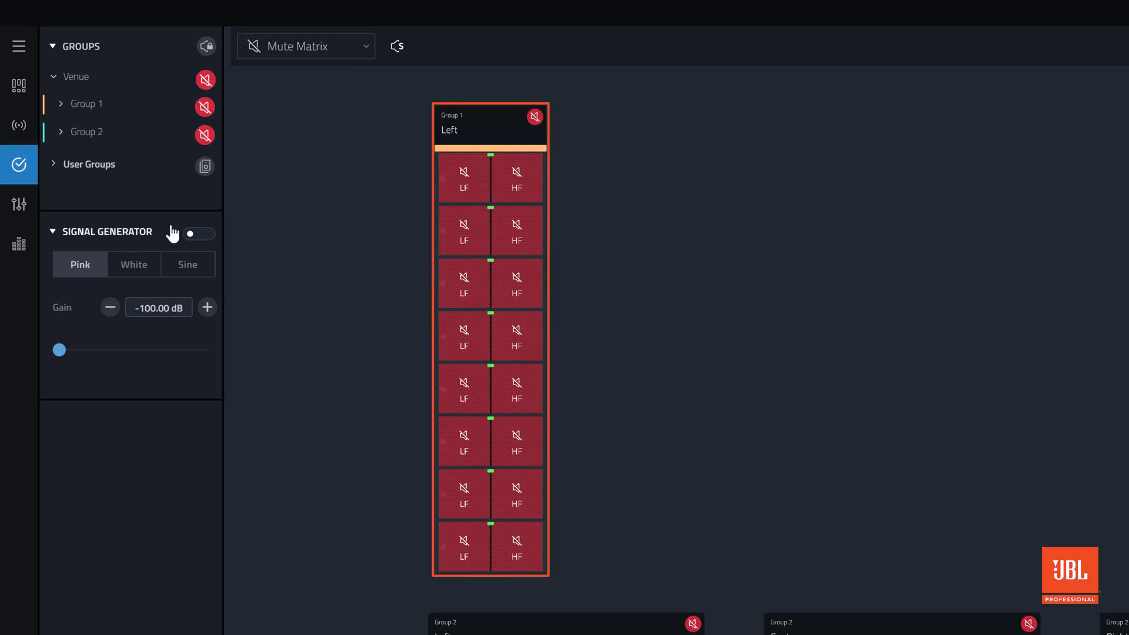
click(189, 235)
click(151, 310)
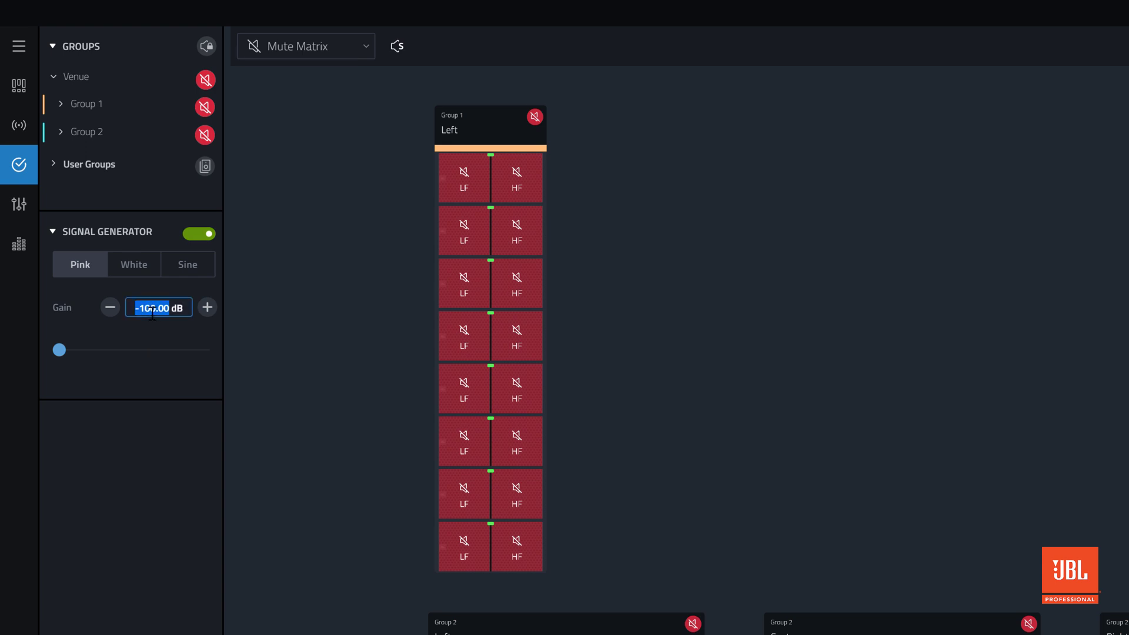
text(-30)
key(Return)
Solo the top two Left cabinets' LF and HF drivers in turn, then view Input Meters
click(451, 166)
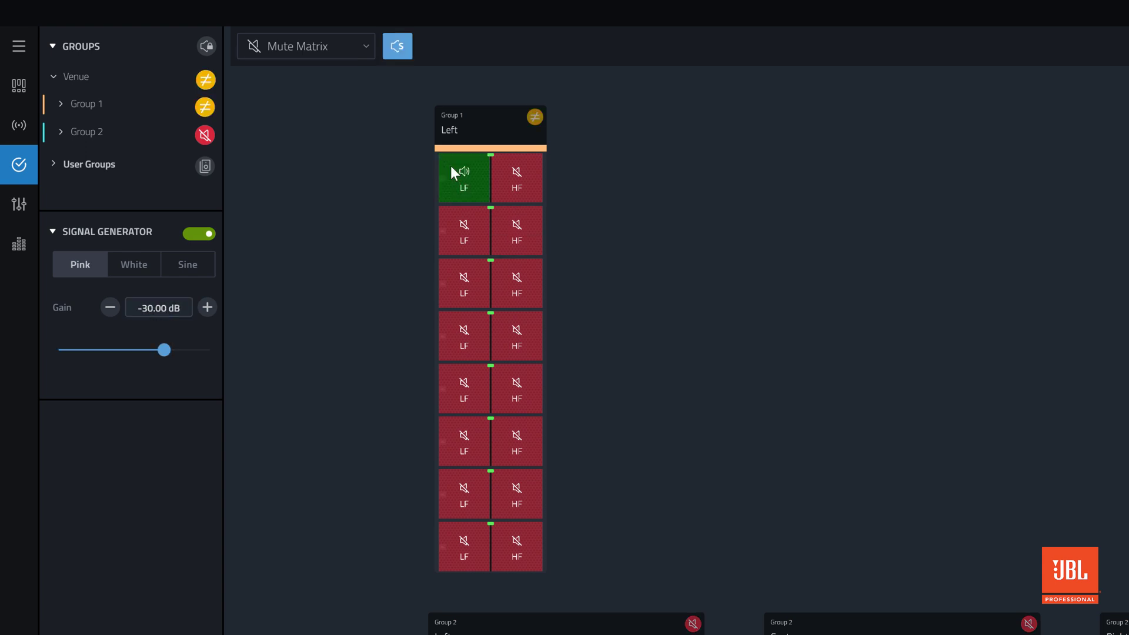
click(533, 178)
click(468, 232)
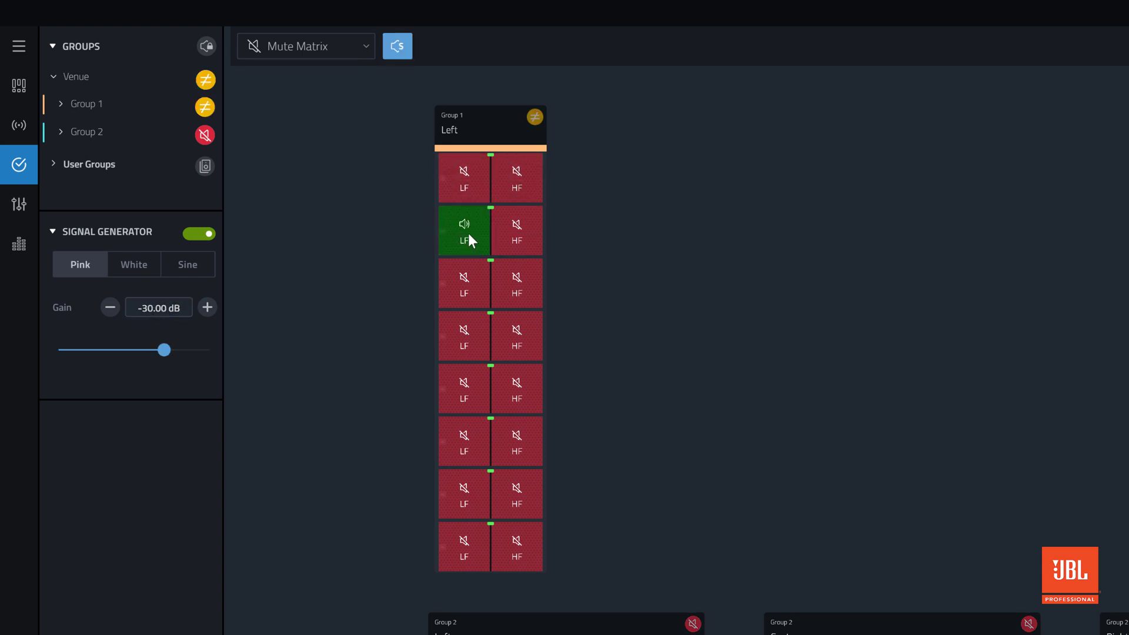
click(519, 236)
click(519, 235)
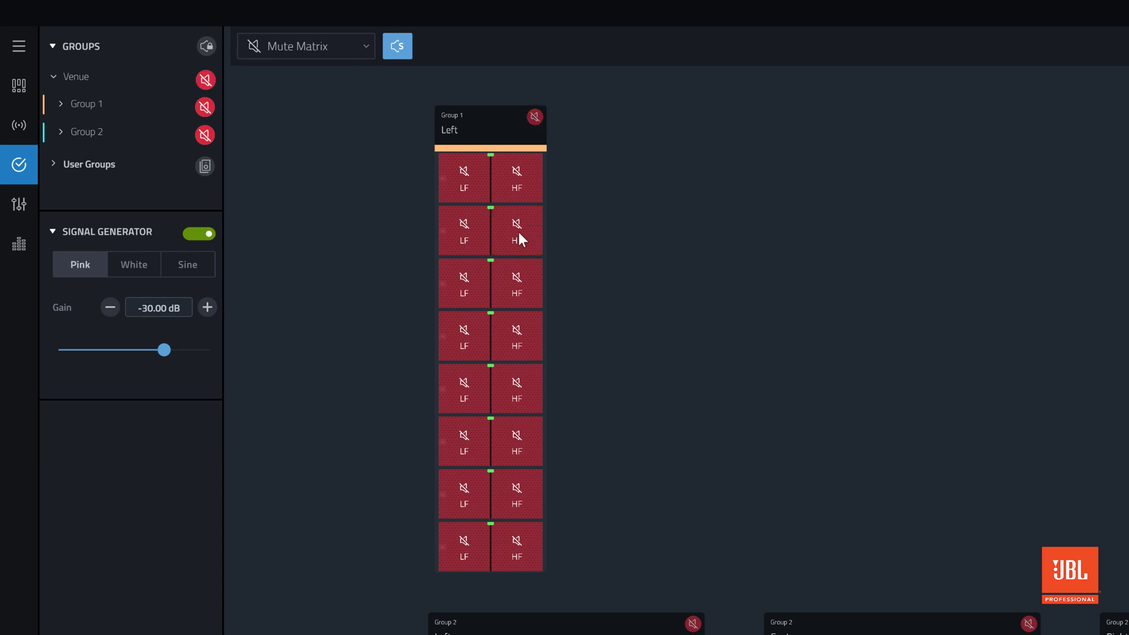
click(345, 46)
click(331, 110)
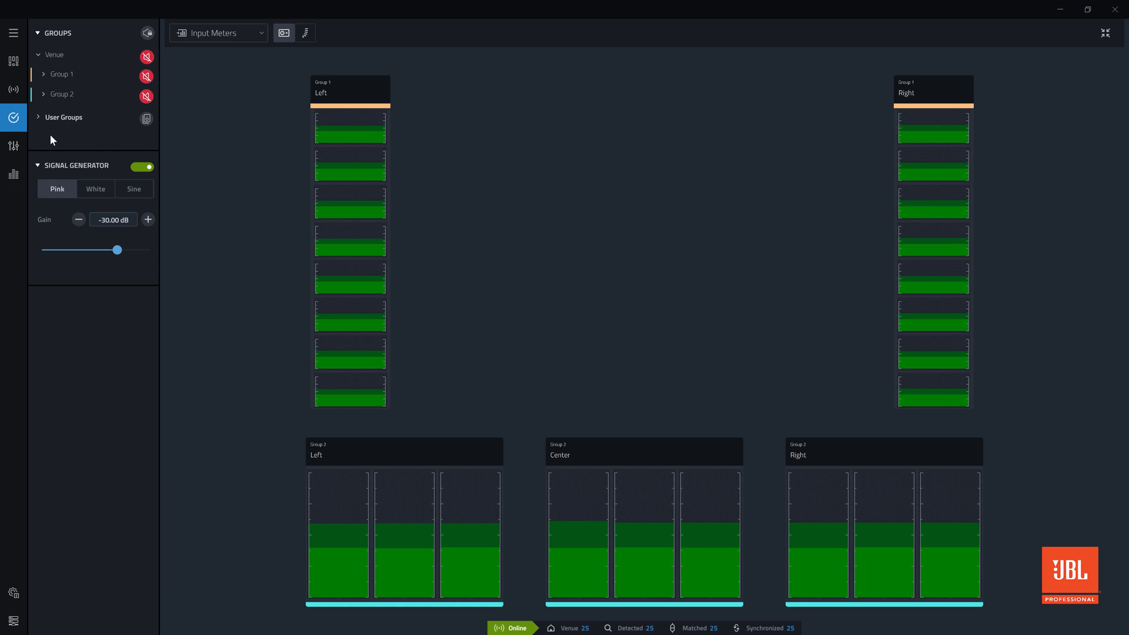
Set the Group 1 Left array's calibration gain to -2 dB
click(22, 148)
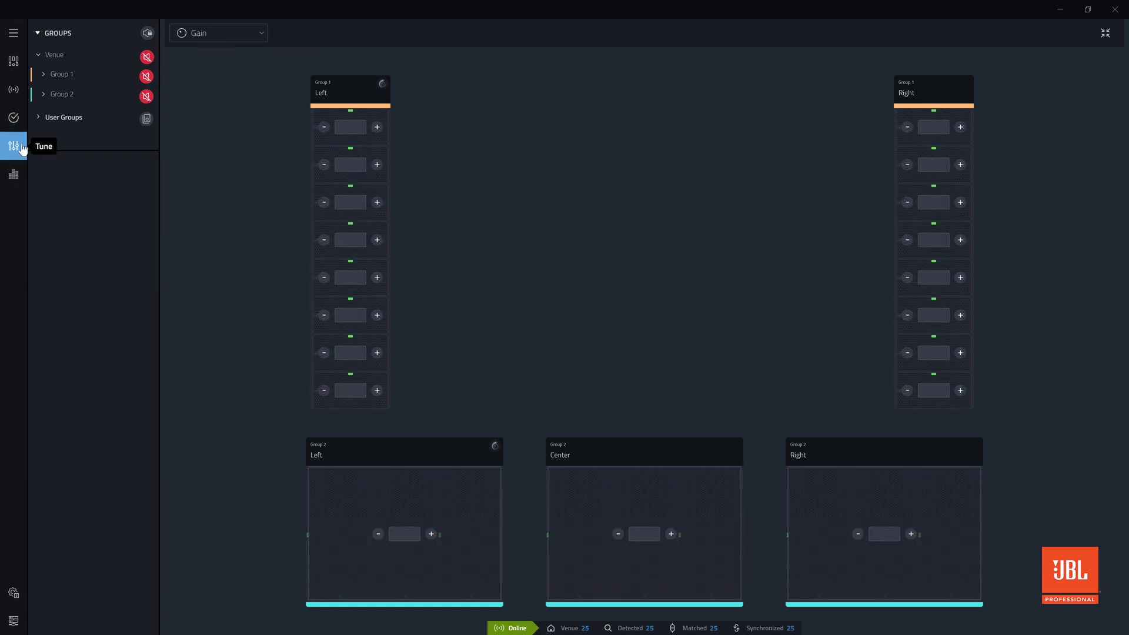
click(247, 39)
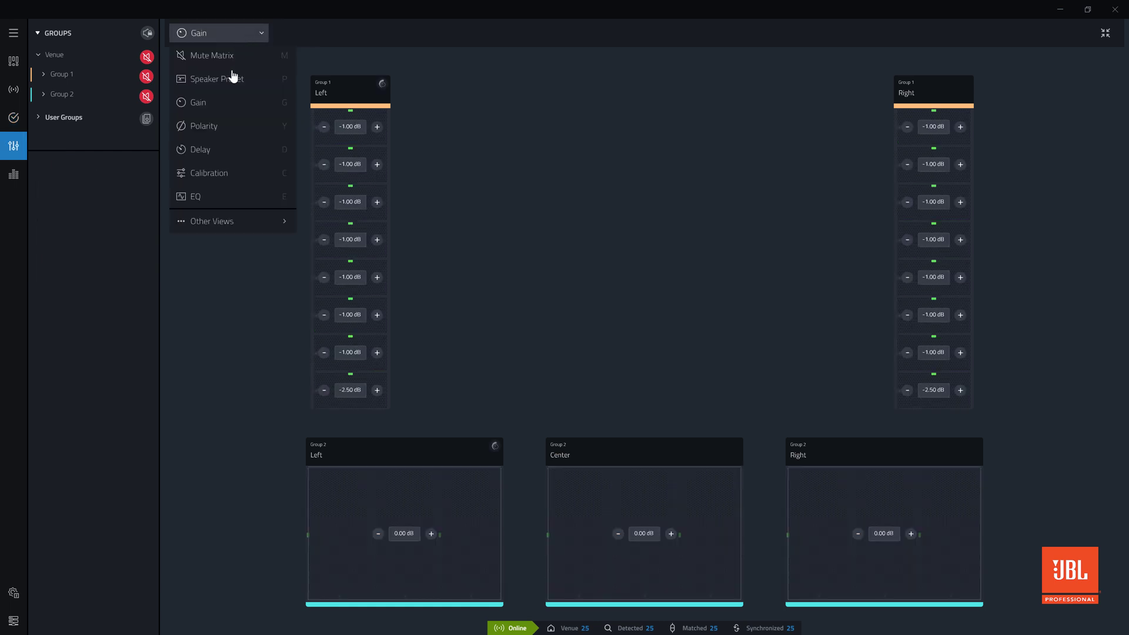
click(222, 171)
click(44, 74)
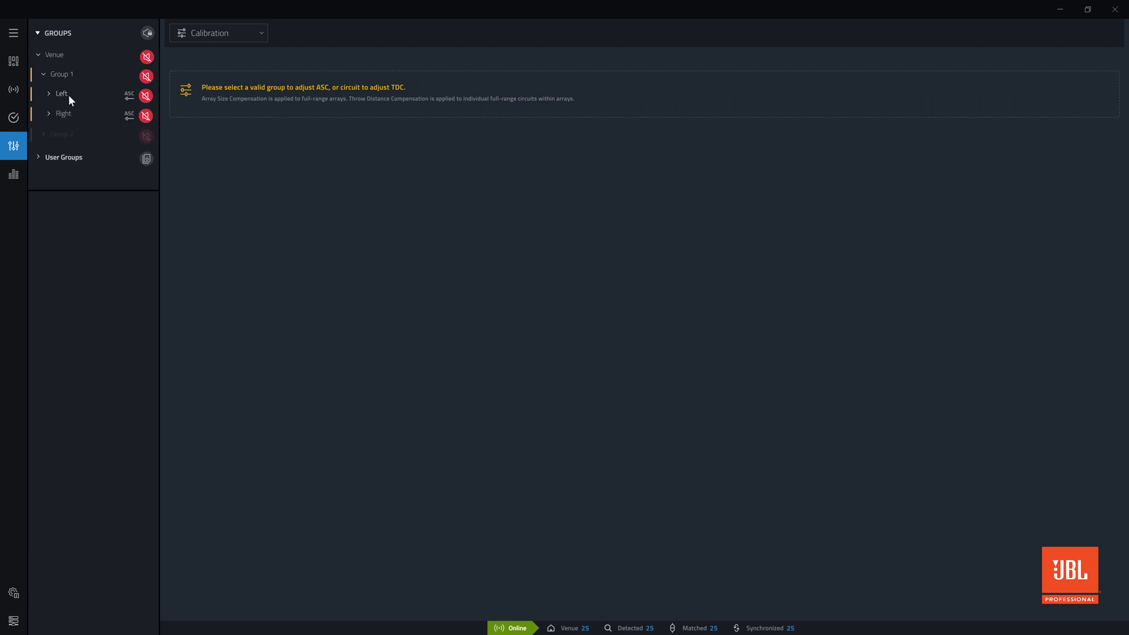
click(68, 95)
key(Return)
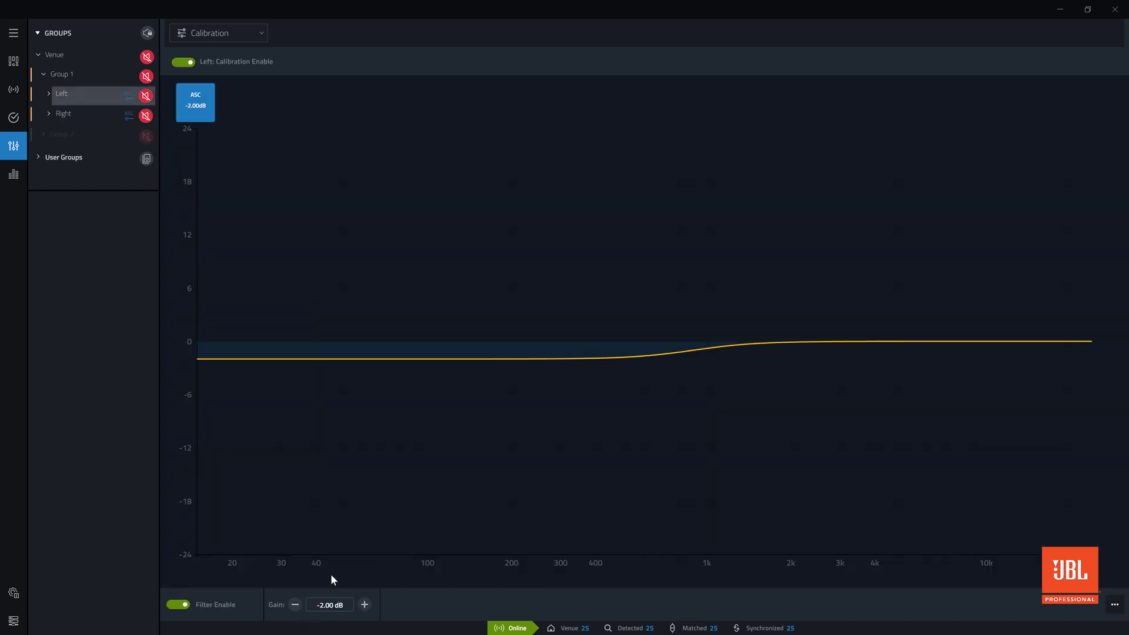
Add Group 1 EQ bell cuts of -2.40 dB at 5.47 kHz and -1.70 dB at 432 Hz
click(211, 34)
click(217, 198)
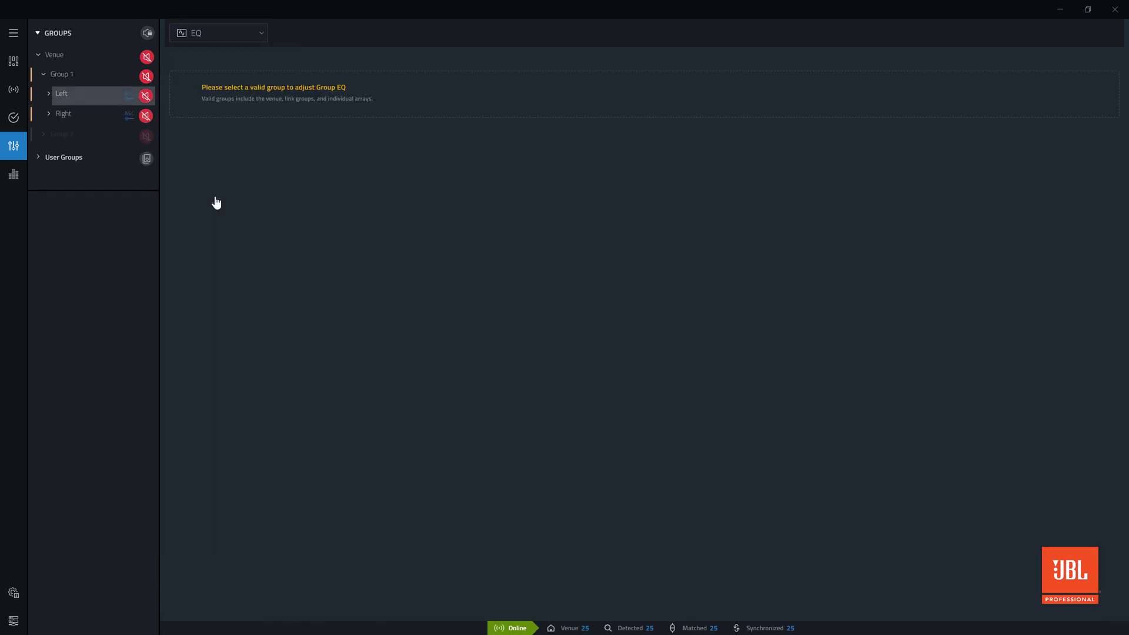
click(80, 76)
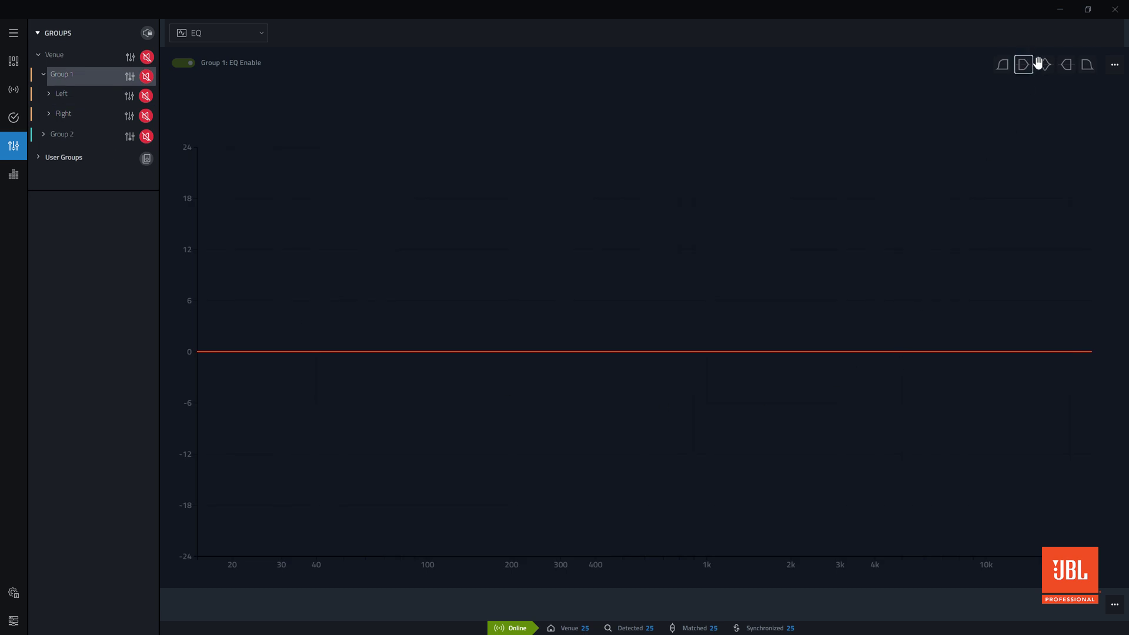
drag(889, 345, 912, 372)
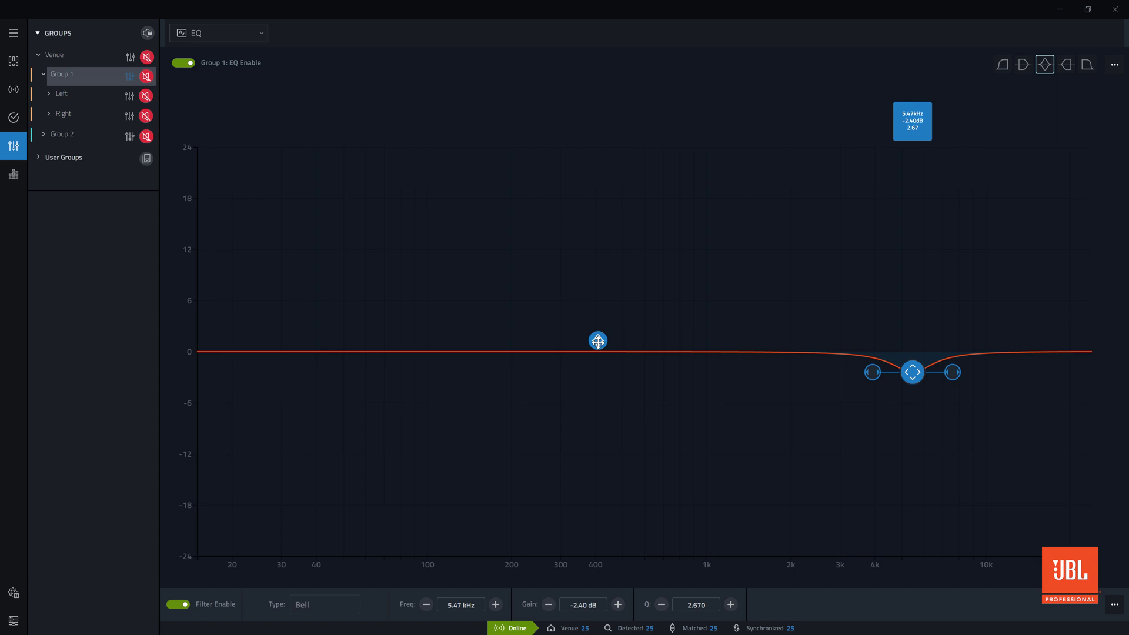
drag(598, 341, 605, 367)
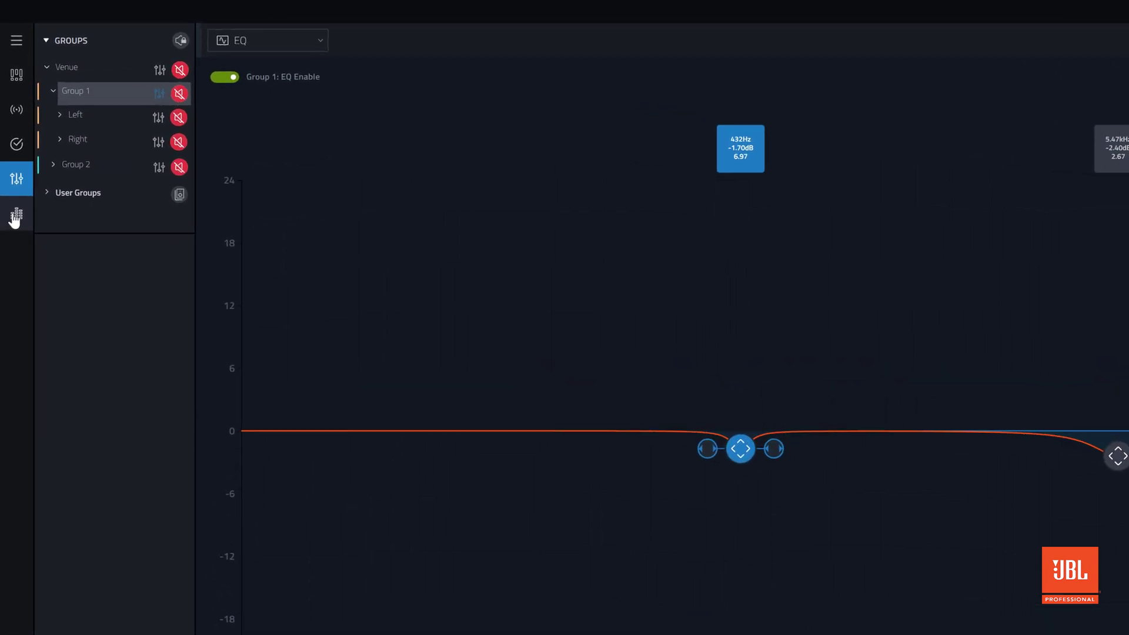
Unlock group mutes, unmute the Venue, and show Group 1 Left as one combined meter
click(15, 218)
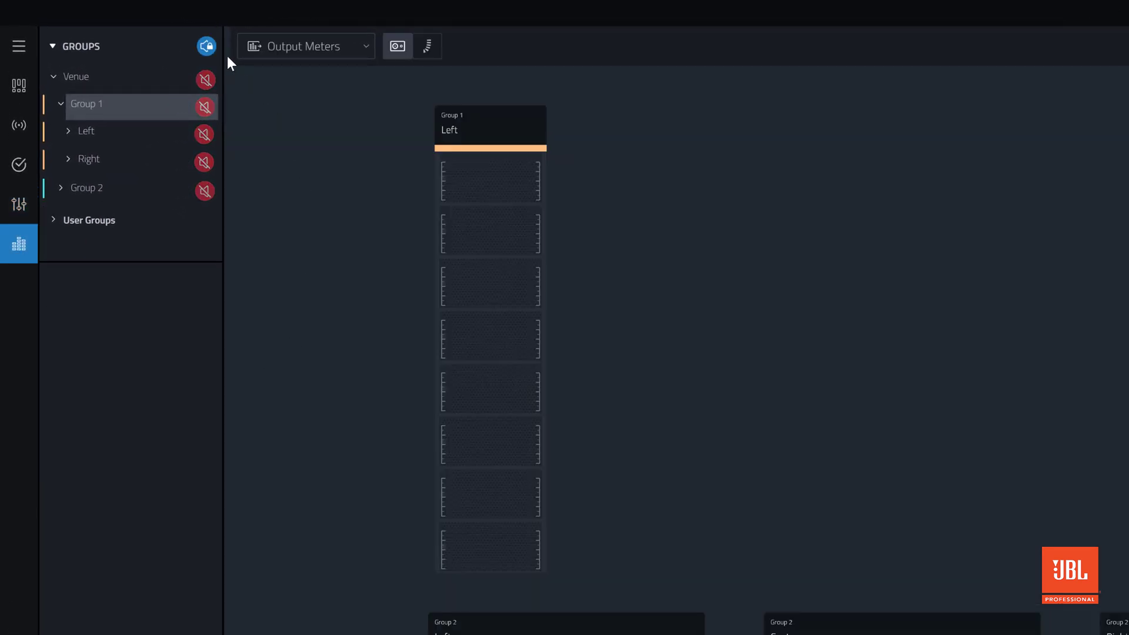
click(207, 48)
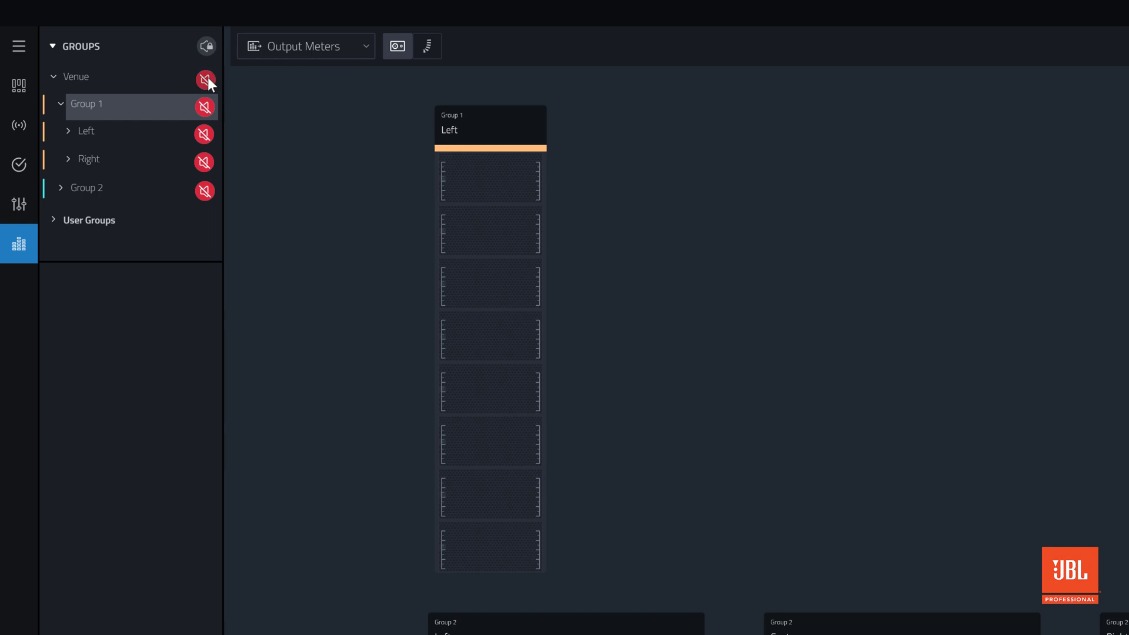
click(206, 79)
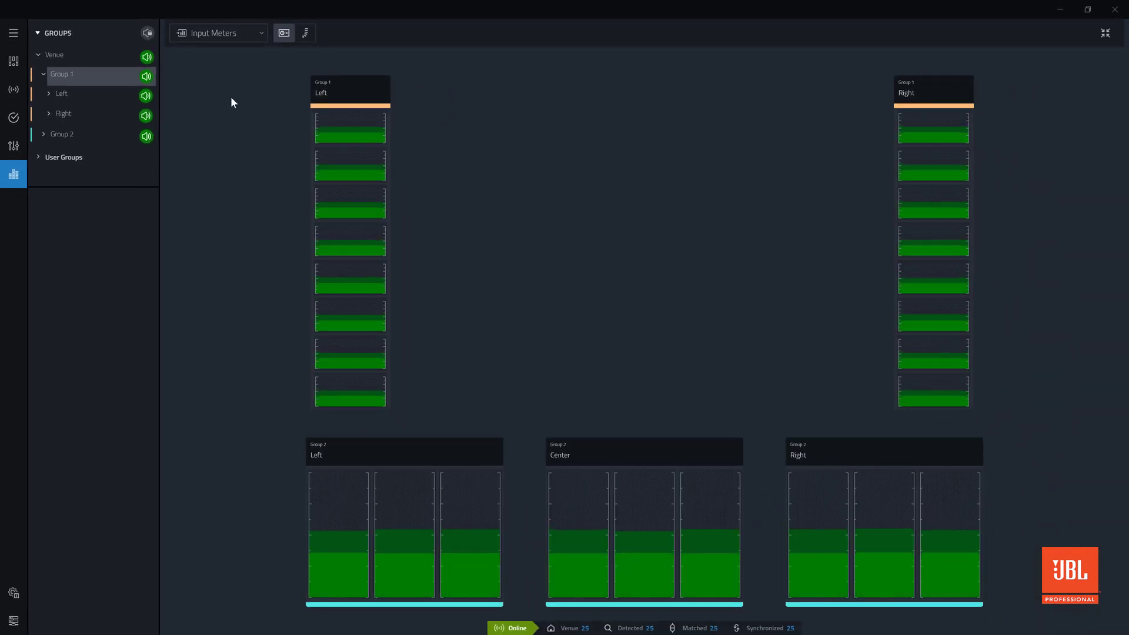
click(347, 93)
click(306, 33)
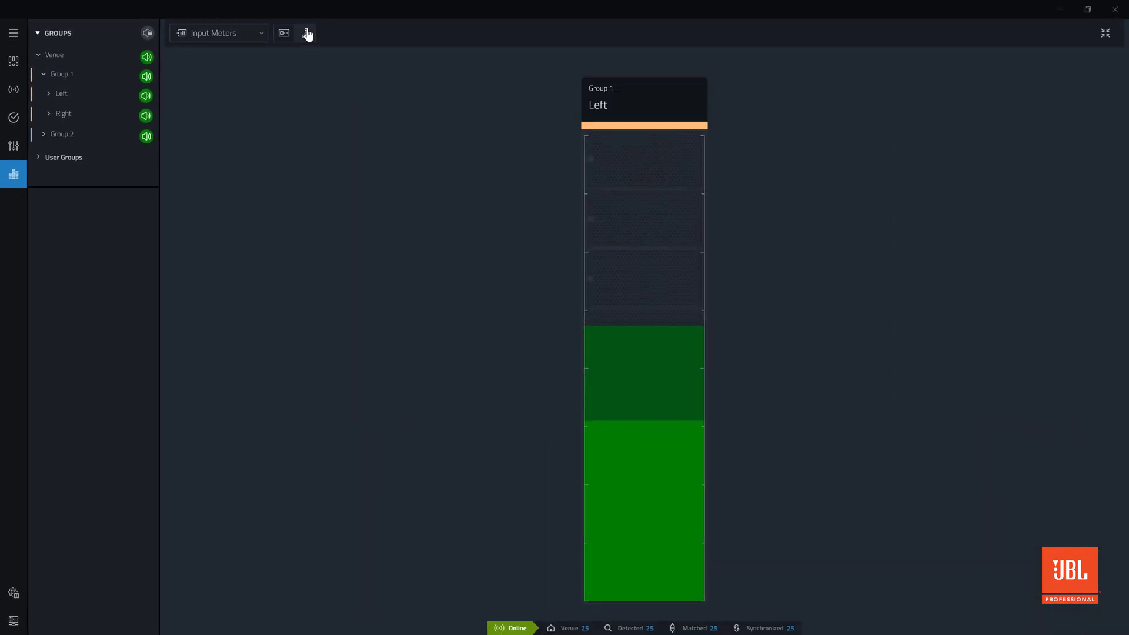
Check Amplifier Health, Temperature, Voltage and Output Meters, ending on Mute Matrix
click(245, 35)
click(235, 150)
click(219, 33)
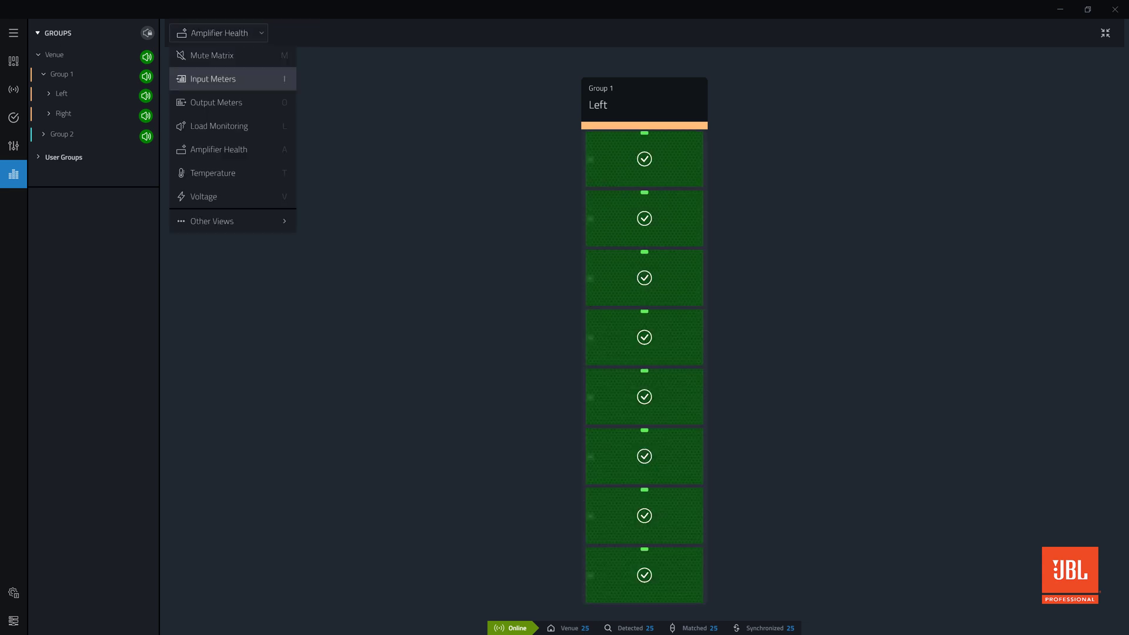
click(213, 173)
click(218, 33)
click(204, 196)
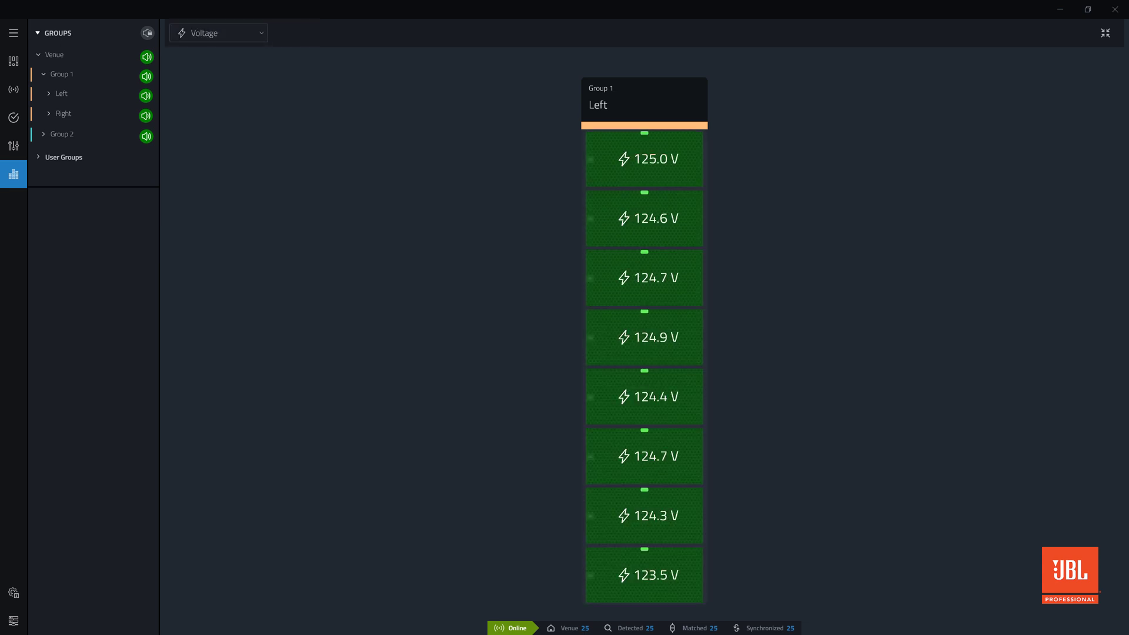
click(219, 33)
click(211, 78)
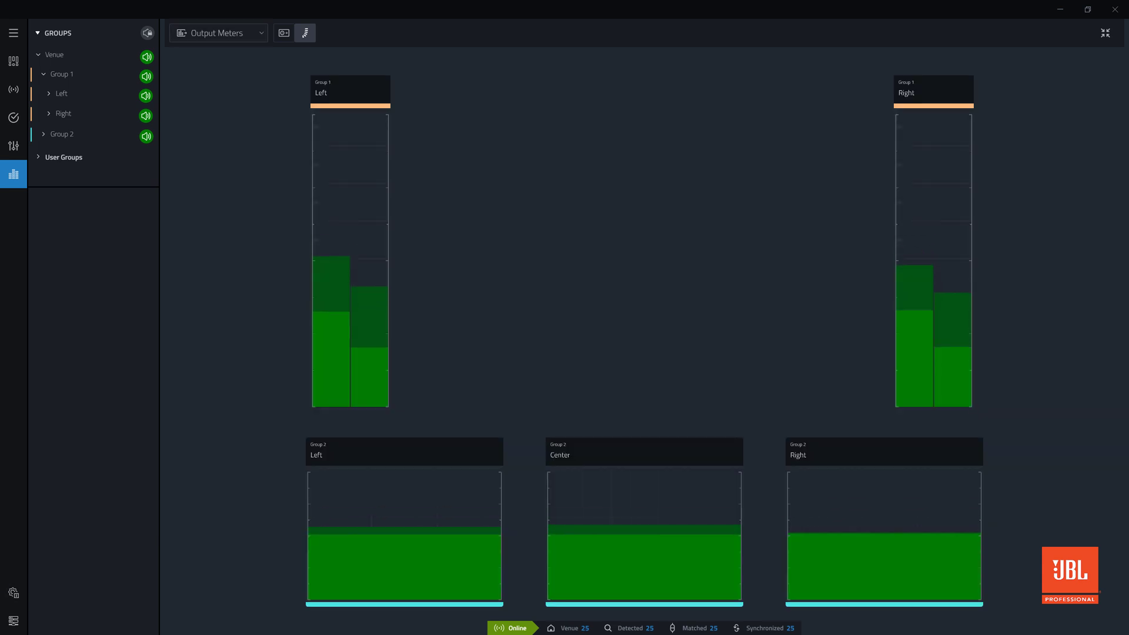
click(219, 33)
click(213, 51)
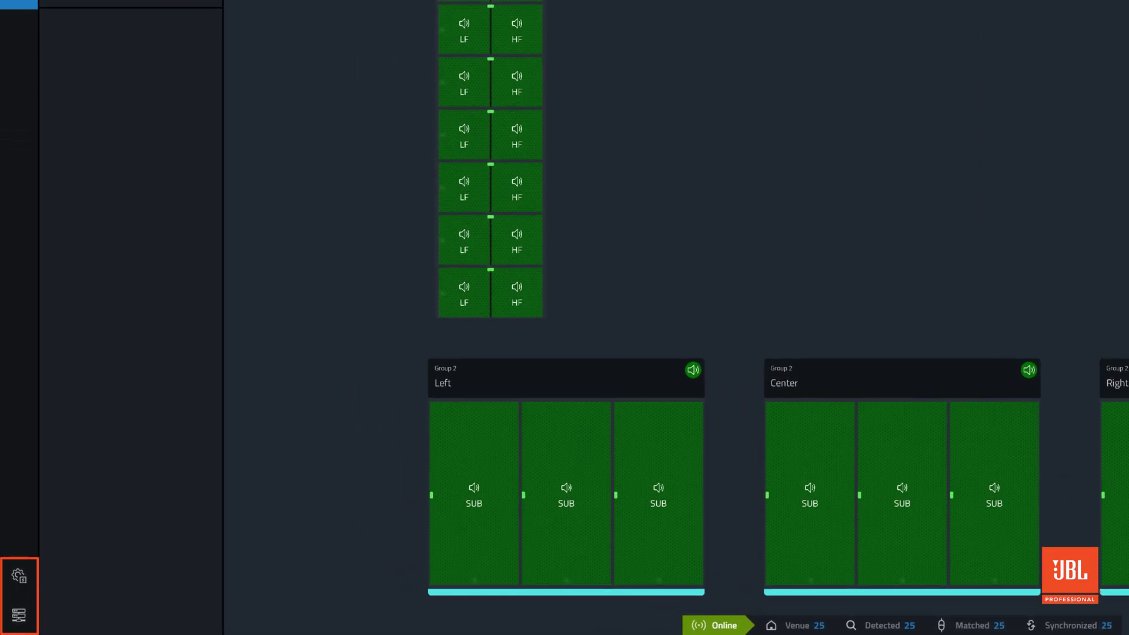
Review device 101's DSP settings in the Device Panel, then open the NetSetter device table
click(27, 580)
click(53, 121)
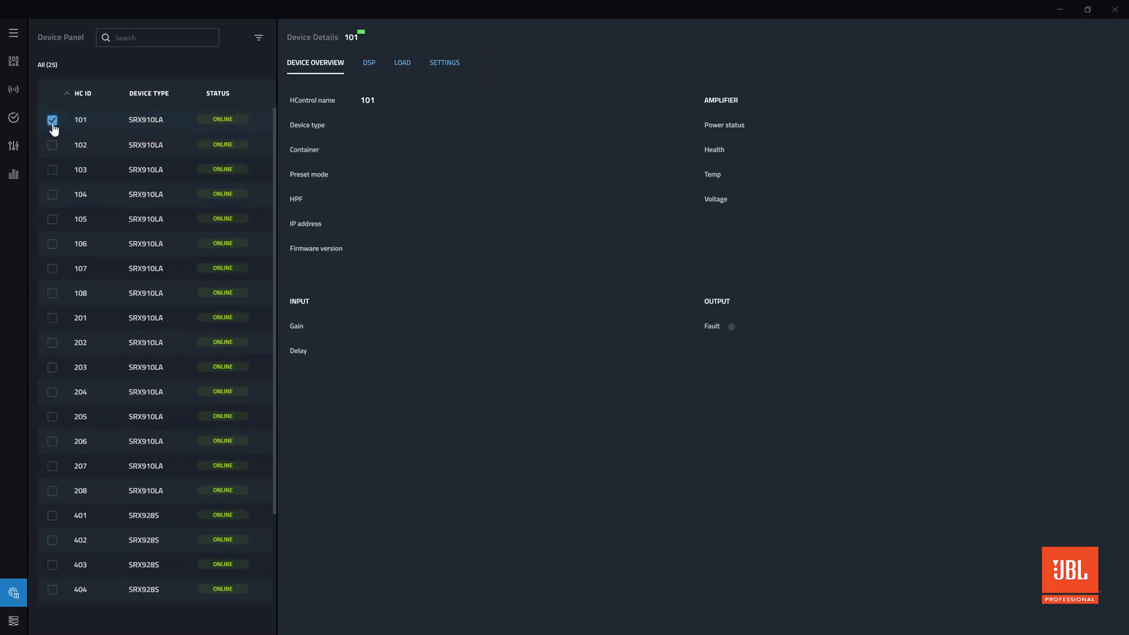
click(368, 63)
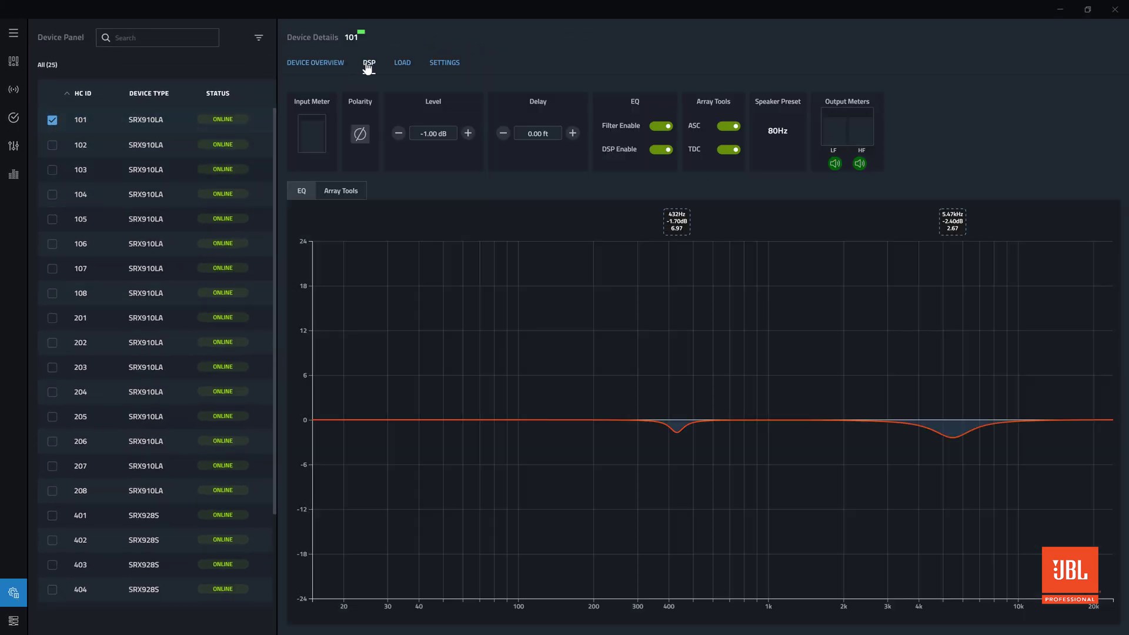
click(14, 622)
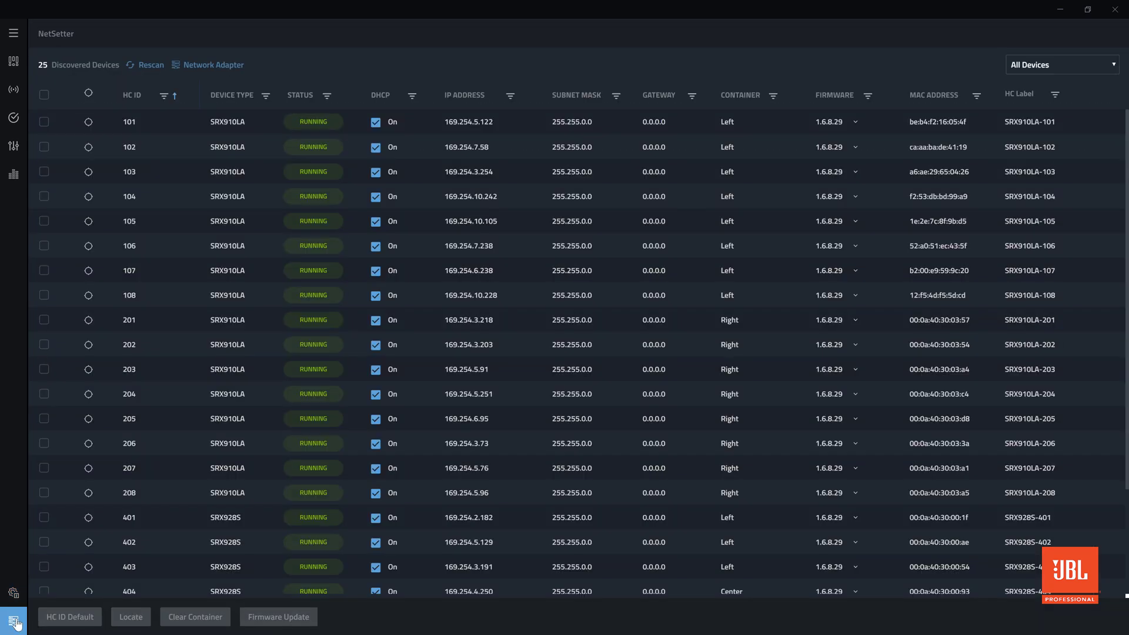
In the Monitor's Mute Matrix view, use the Venue button to mute every LF, HF and SUB output
click(8, 176)
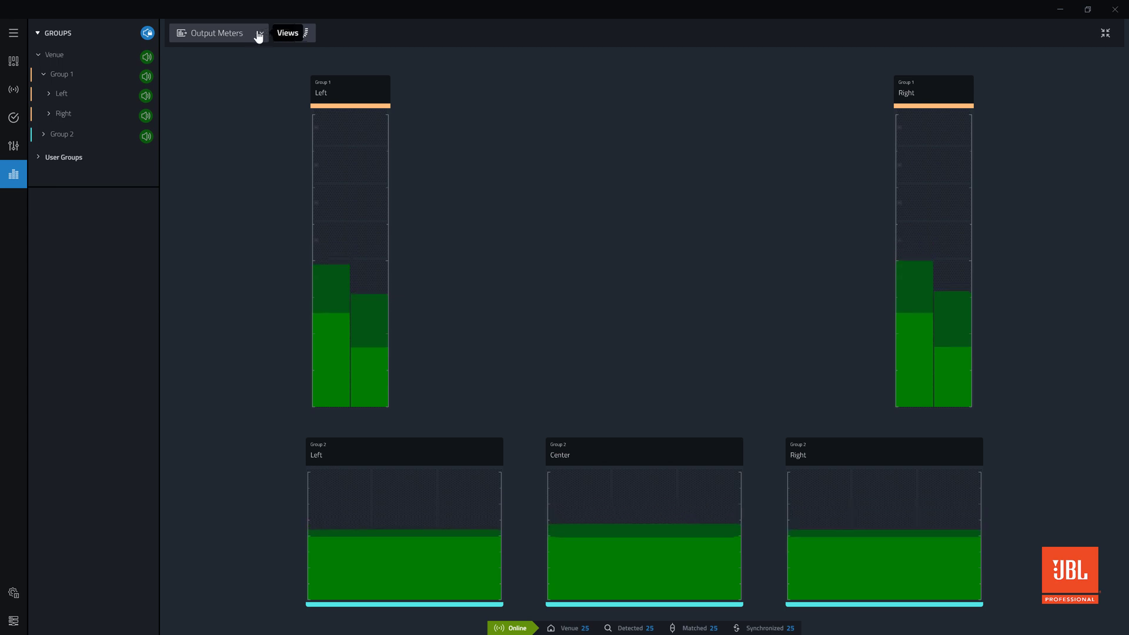
click(255, 34)
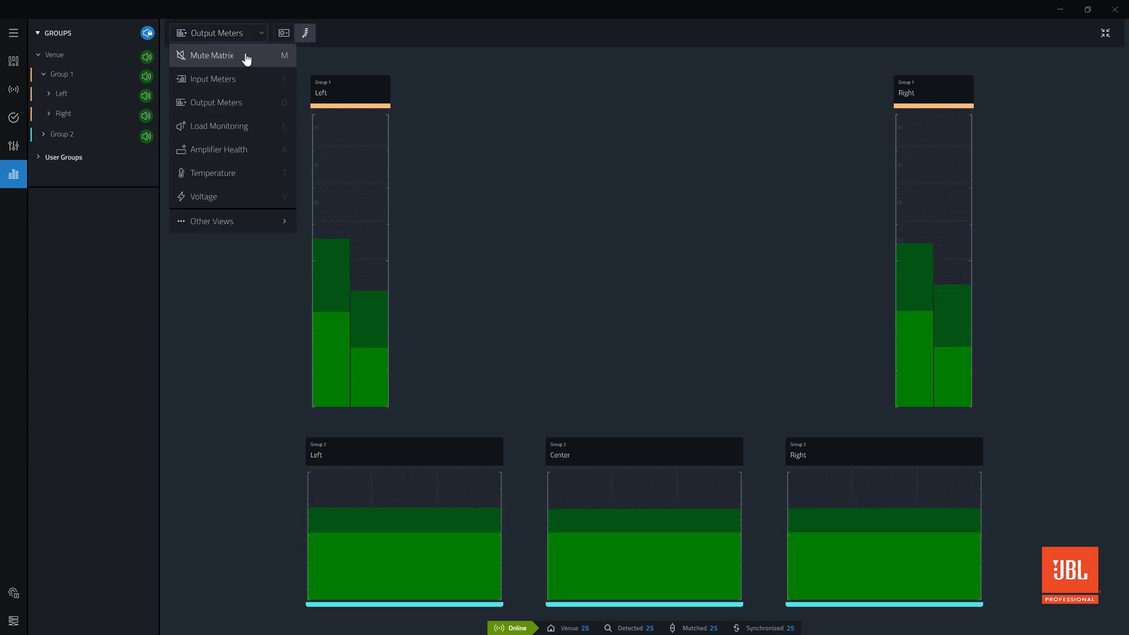
click(247, 57)
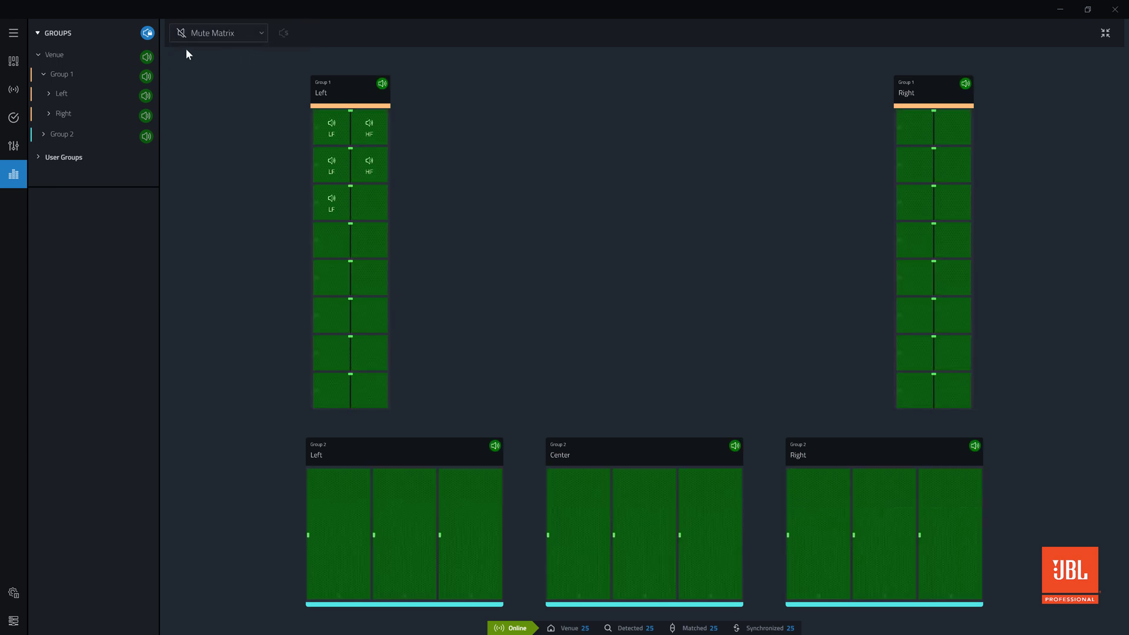
click(146, 57)
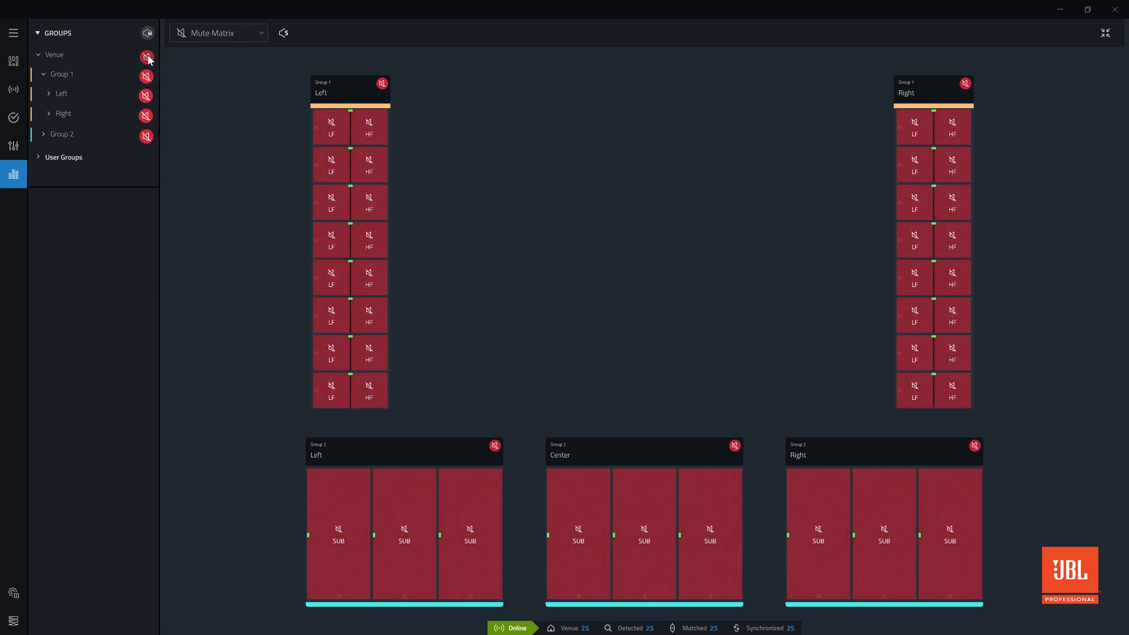